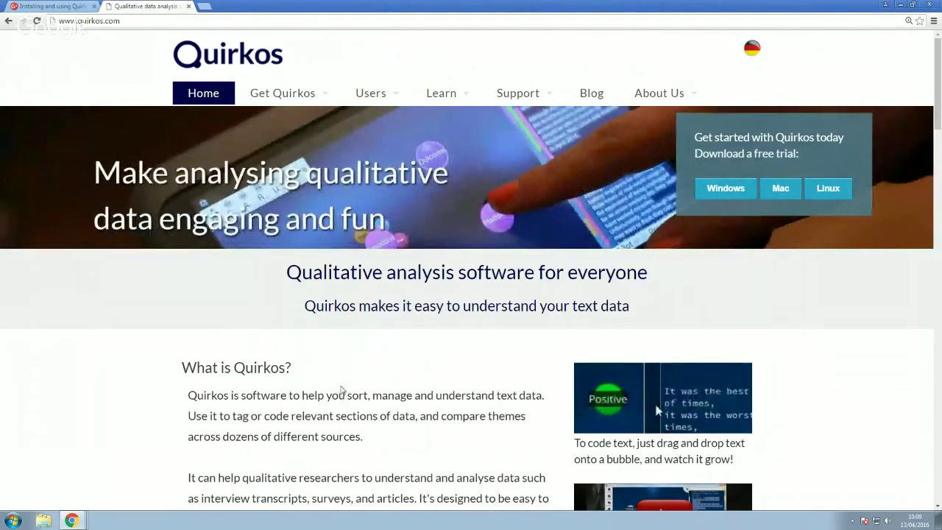
# Look over the Quirkos homepage in Chrome, scrolling up and down through its content
pyautogui.click(13, 521)
pyautogui.click(13, 520)
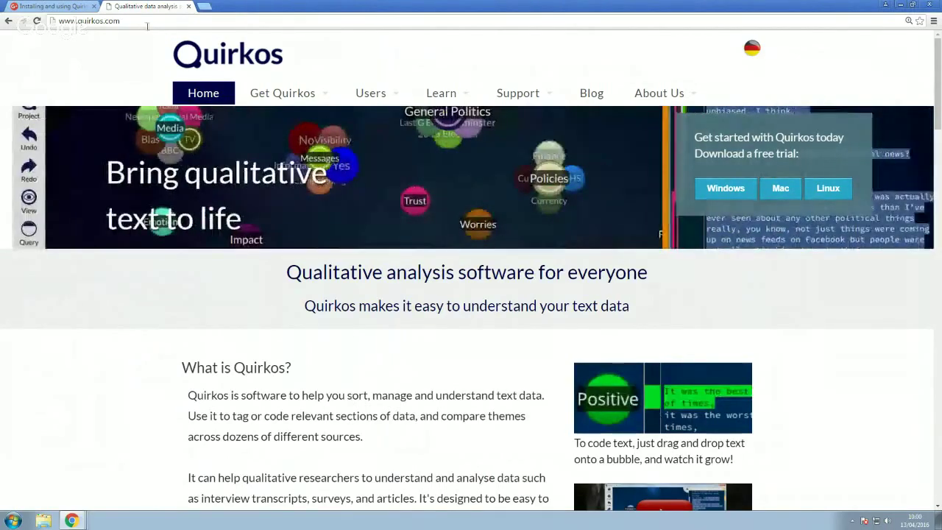
pyautogui.moveTo(168, 23); pyautogui.dragTo(46, 26)
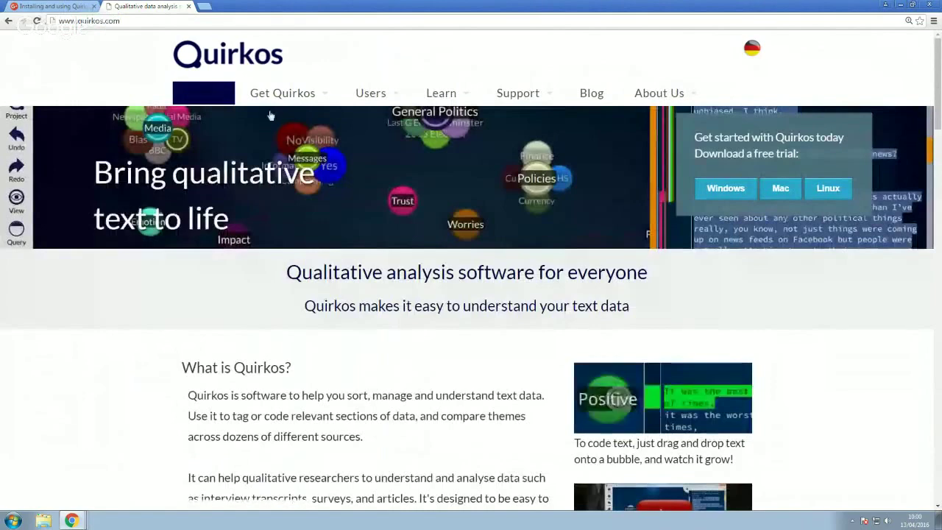
pyautogui.click(442, 283)
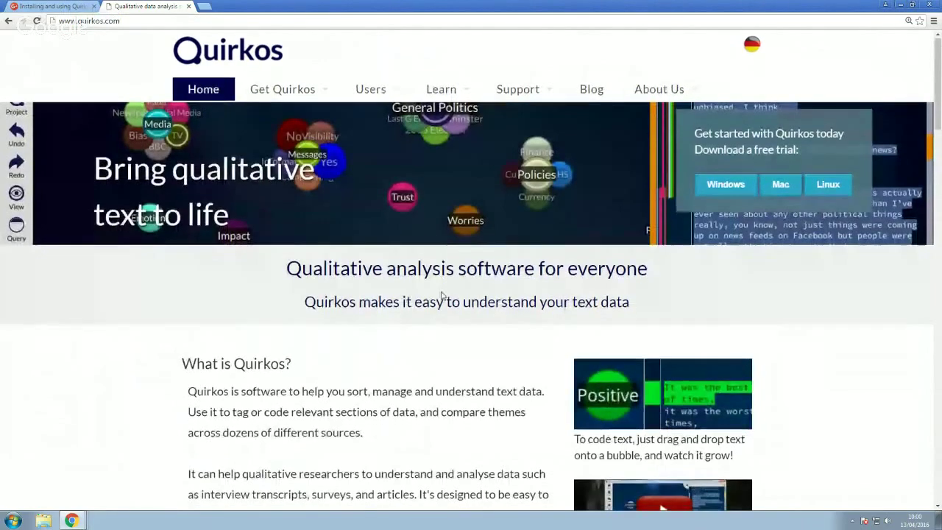
pyautogui.scroll(-3, 442, 295)
pyautogui.scroll(3, 442, 295)
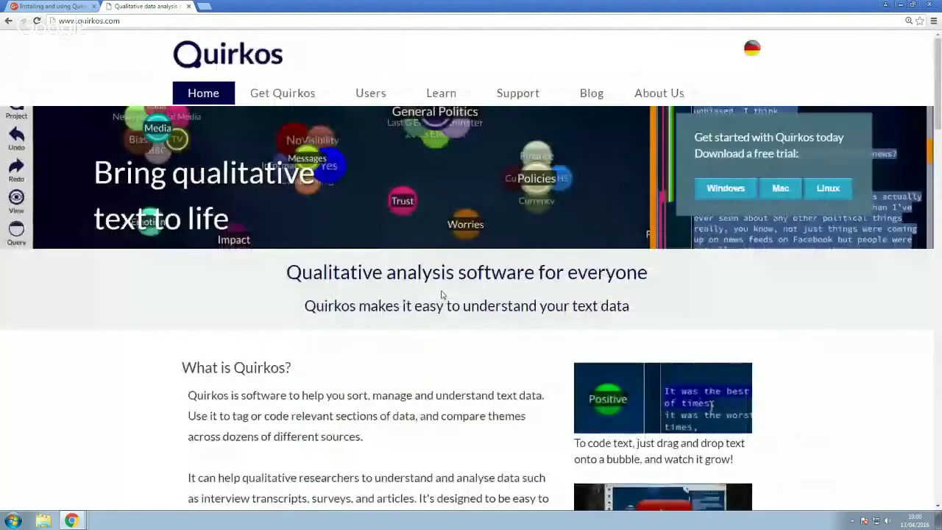
pyautogui.scroll(-5, 442, 294)
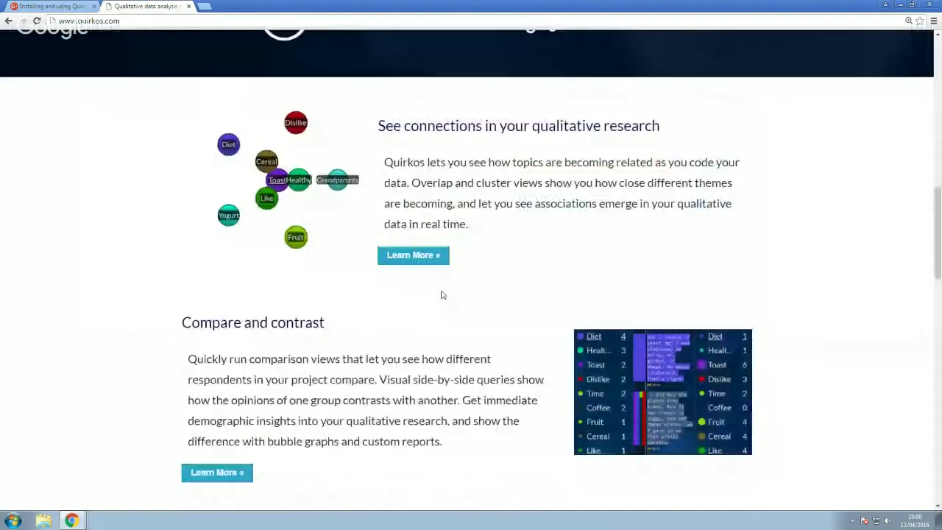
pyautogui.scroll(-3, 442, 294)
pyautogui.scroll(4, 443, 294)
pyautogui.scroll(5, 442, 295)
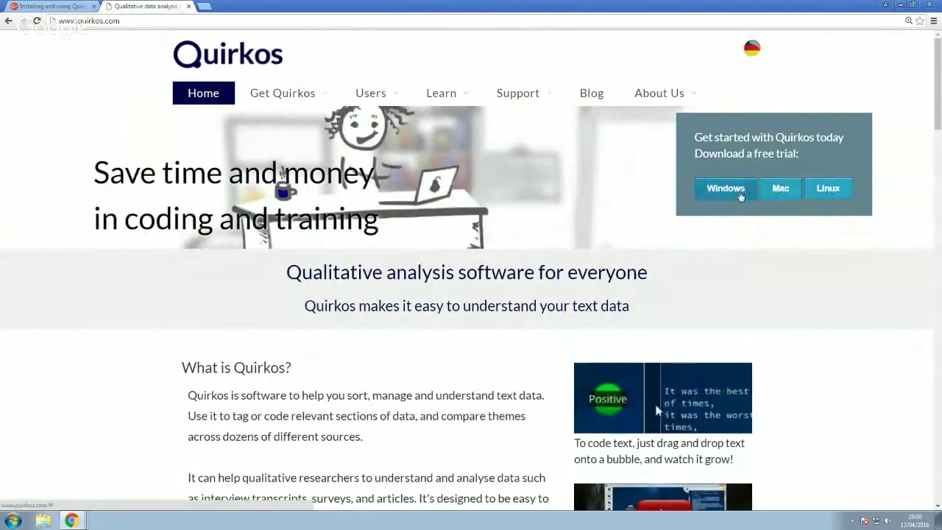
# Go to Get Quirkos > Download, scroll past Platforms and licence text, and follow the 'here.' link
pyautogui.moveTo(312, 99)
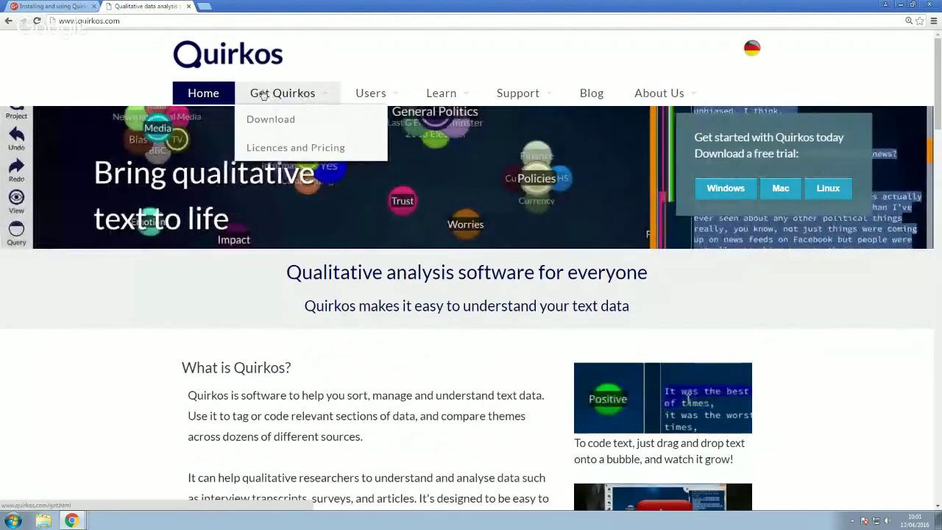
pyautogui.click(296, 94)
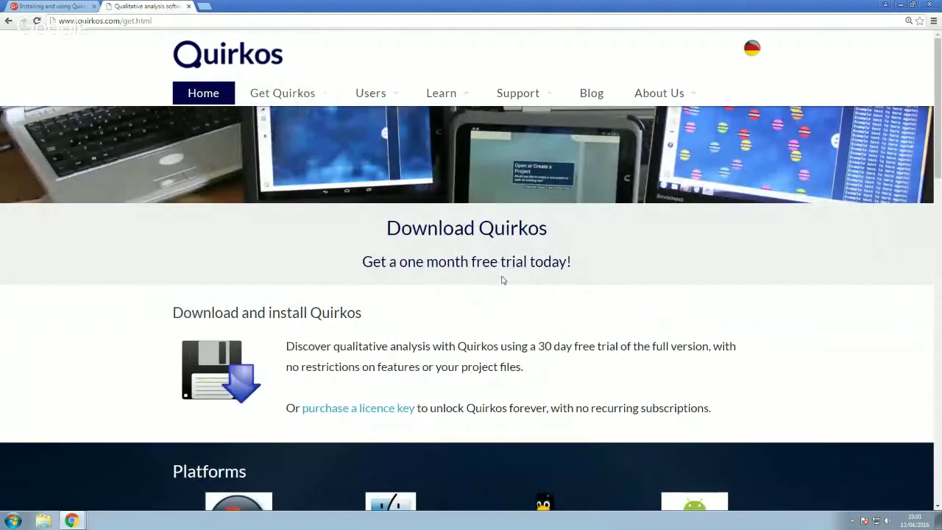
pyautogui.scroll(-1, 504, 279)
pyautogui.scroll(-1, 504, 278)
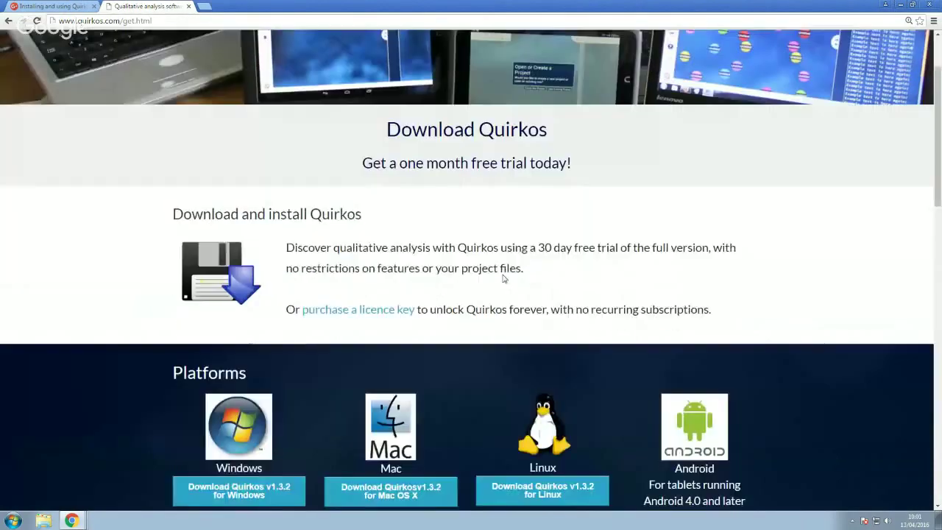
pyautogui.scroll(-3, 504, 279)
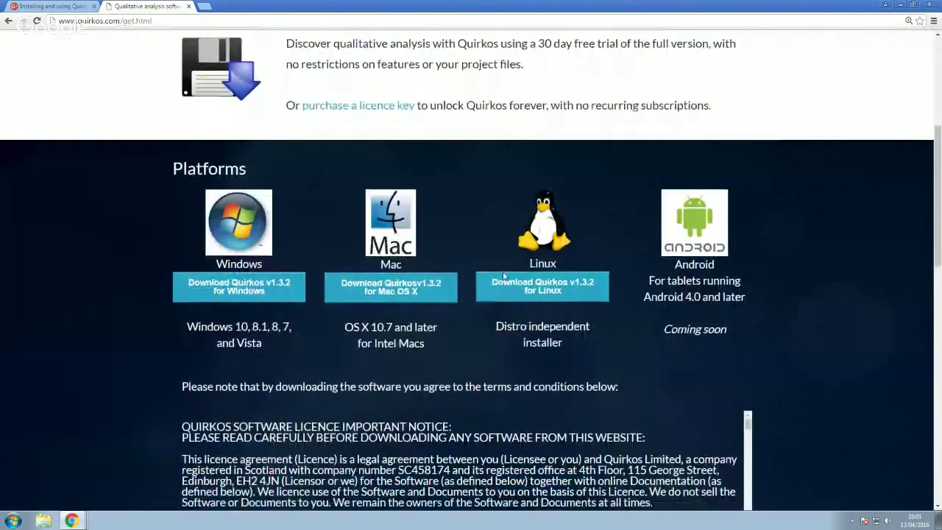
pyautogui.scroll(-4, 504, 276)
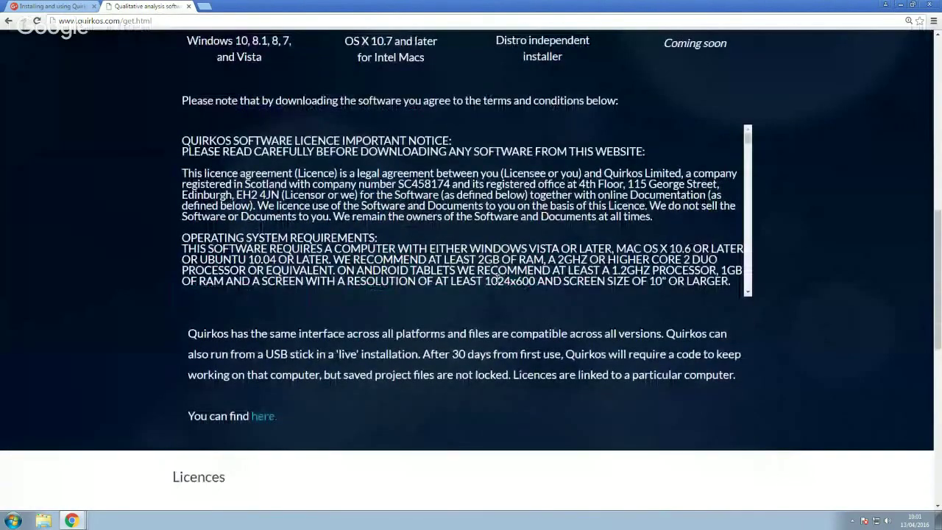
pyautogui.scroll(-1, 473, 337)
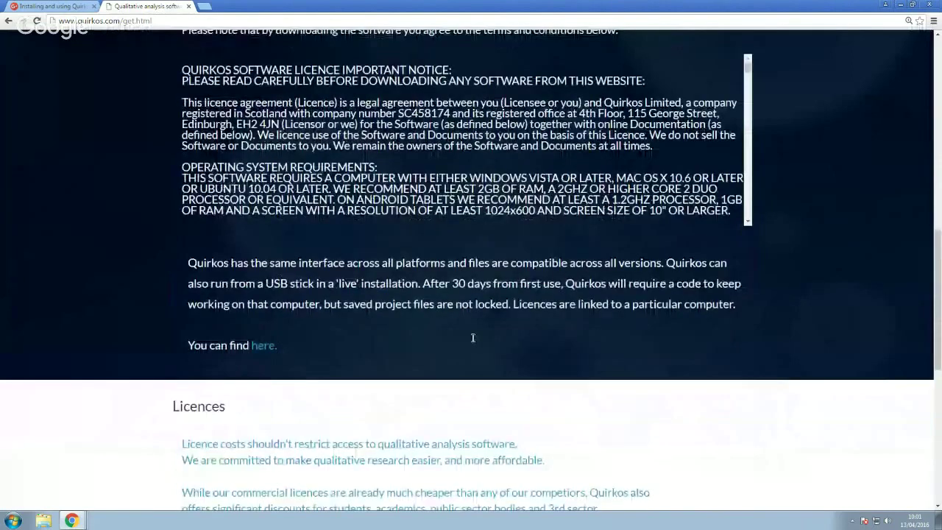
pyautogui.scroll(-2, 474, 338)
pyautogui.click(263, 221)
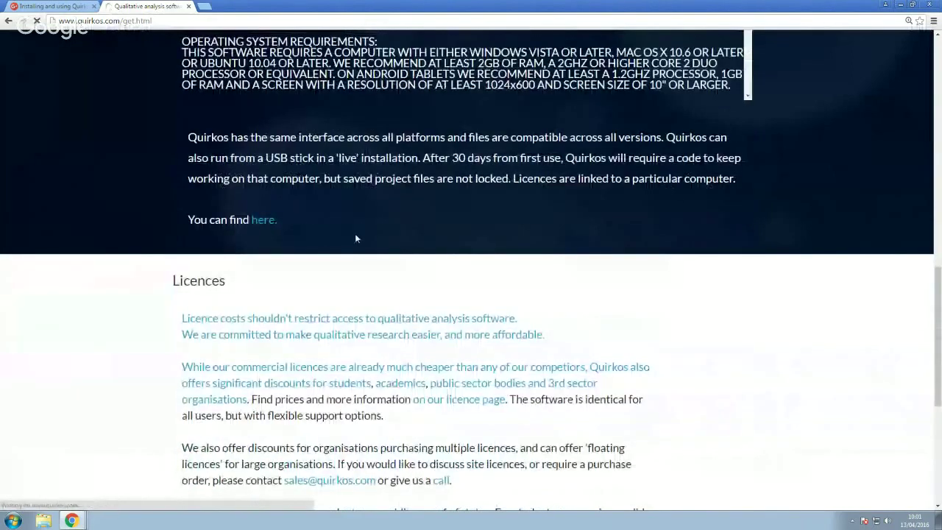
# Read the Windows and Mac install instructions, then follow the Linux 'click here' link to the blog post
pyautogui.scroll(-3, 601, 305)
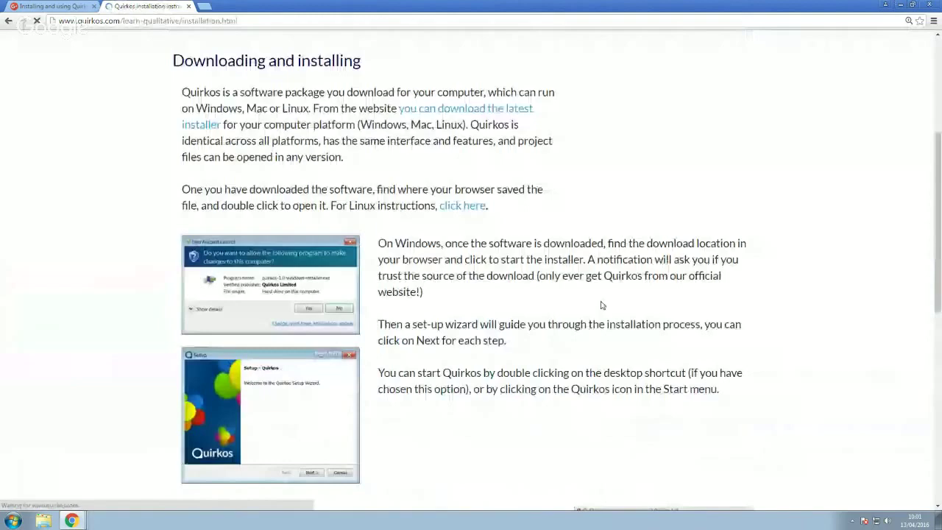
pyautogui.scroll(-5, 601, 305)
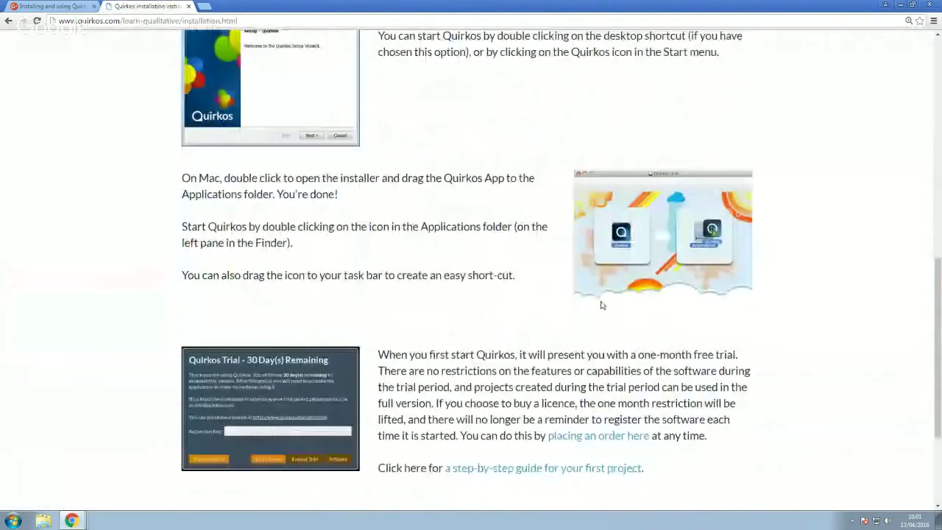
pyautogui.moveTo(497, 178); pyautogui.dragTo(521, 287)
pyautogui.click(541, 291)
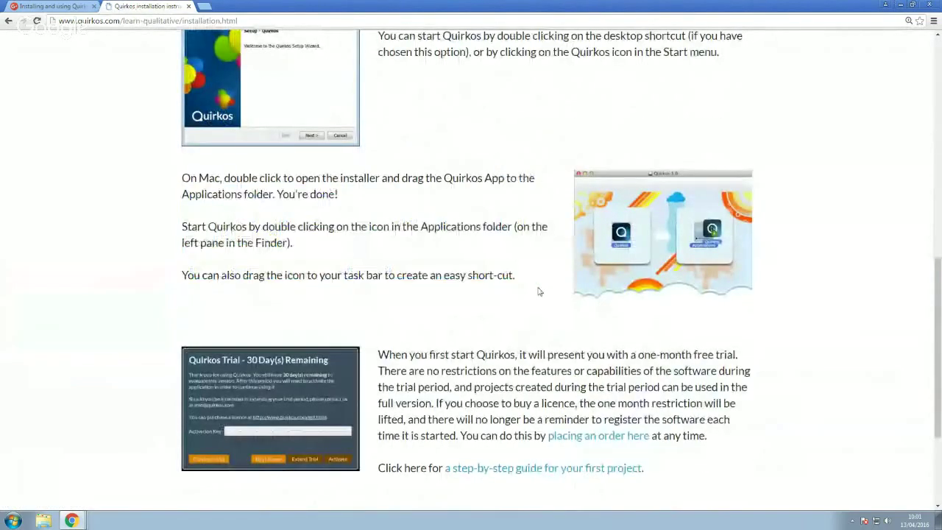
pyautogui.scroll(-3, 554, 313)
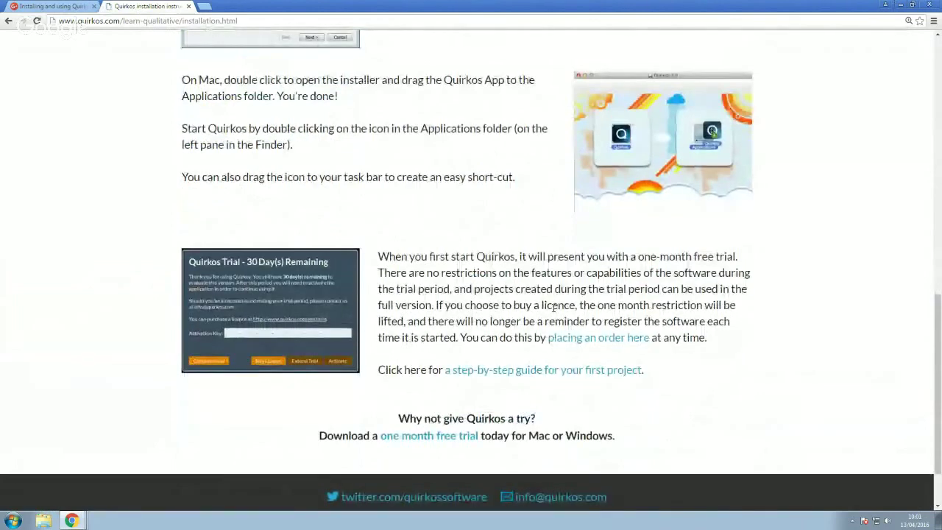
pyautogui.scroll(7, 554, 308)
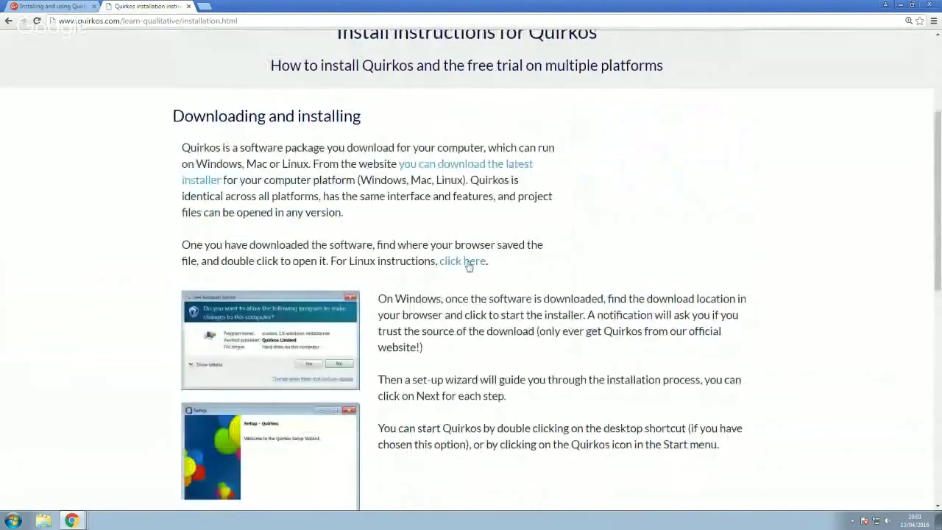
pyautogui.click(463, 261)
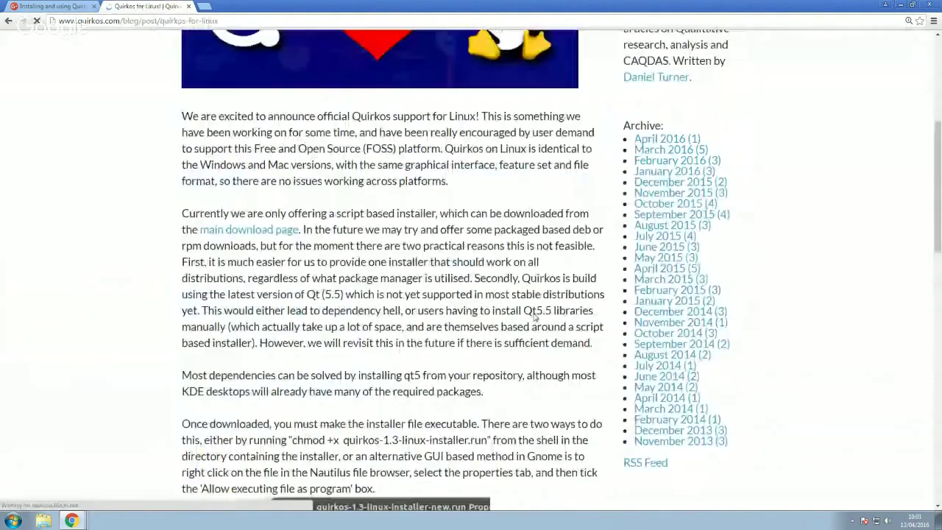
pyautogui.scroll(4, 535, 316)
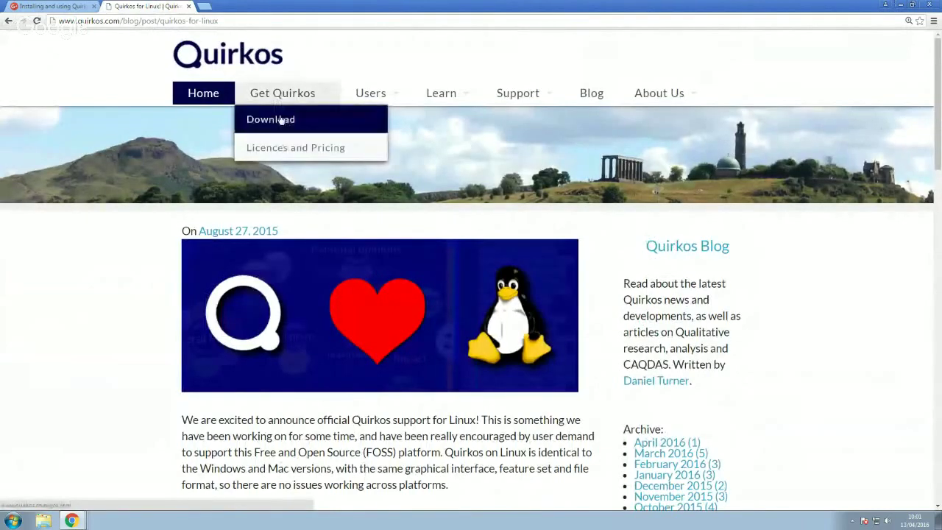
# Go back to Download Quirkos and scroll to Platforms listing the version 1.3.2 installers
pyautogui.click(280, 119)
pyautogui.scroll(-3, 533, 322)
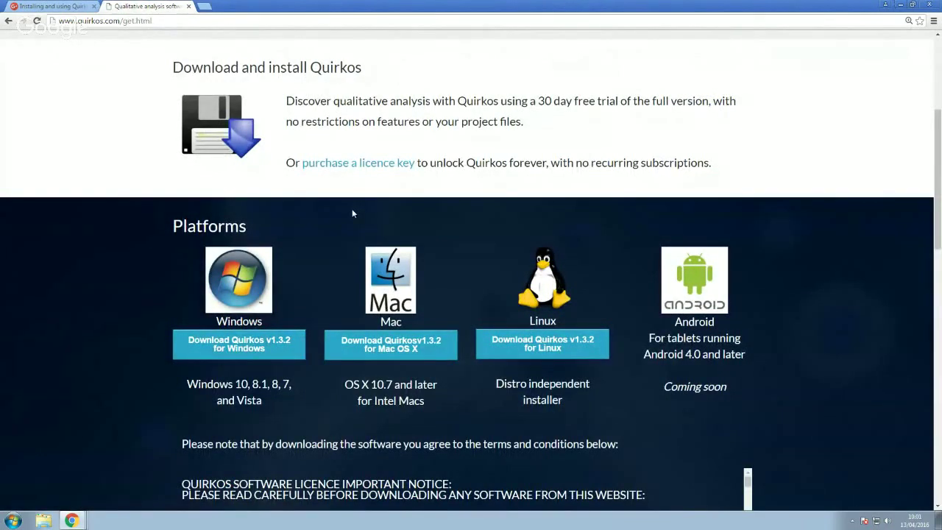
pyautogui.scroll(2, 487, 200)
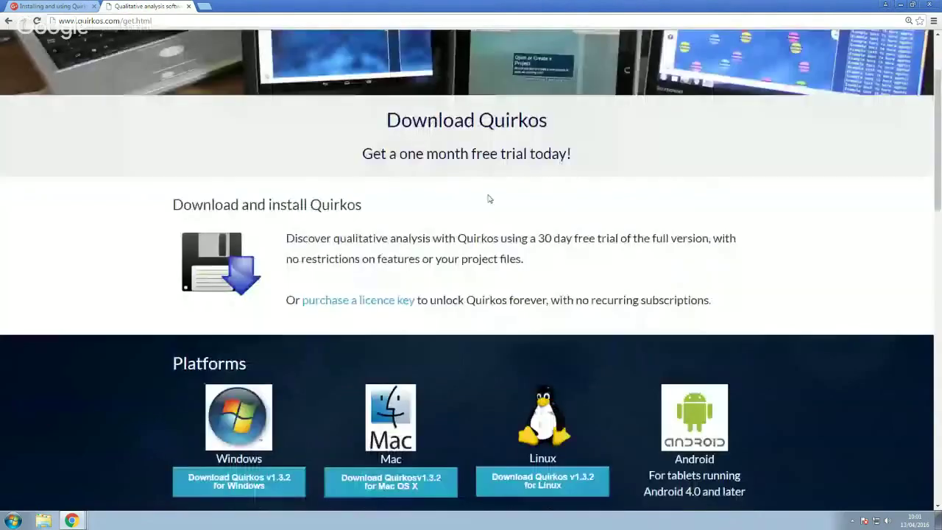
pyautogui.scroll(2, 474, 230)
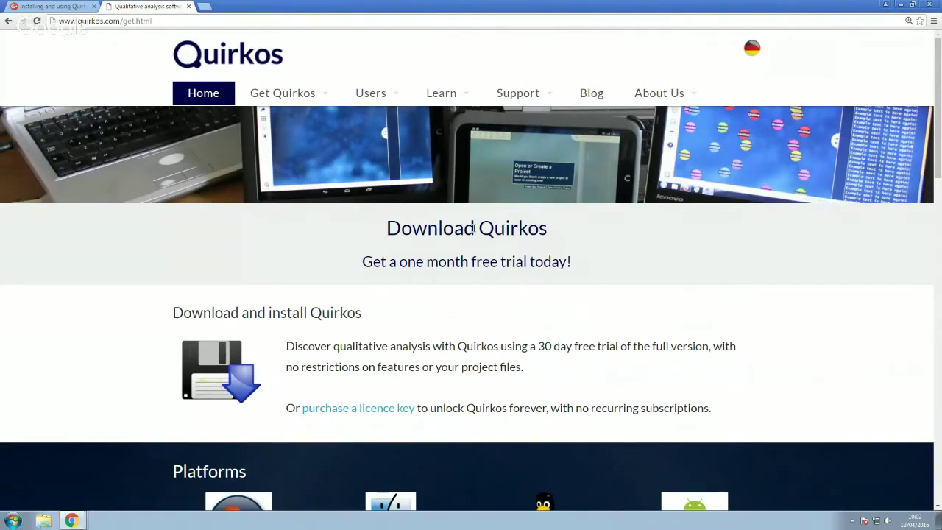
pyautogui.scroll(-3, 501, 302)
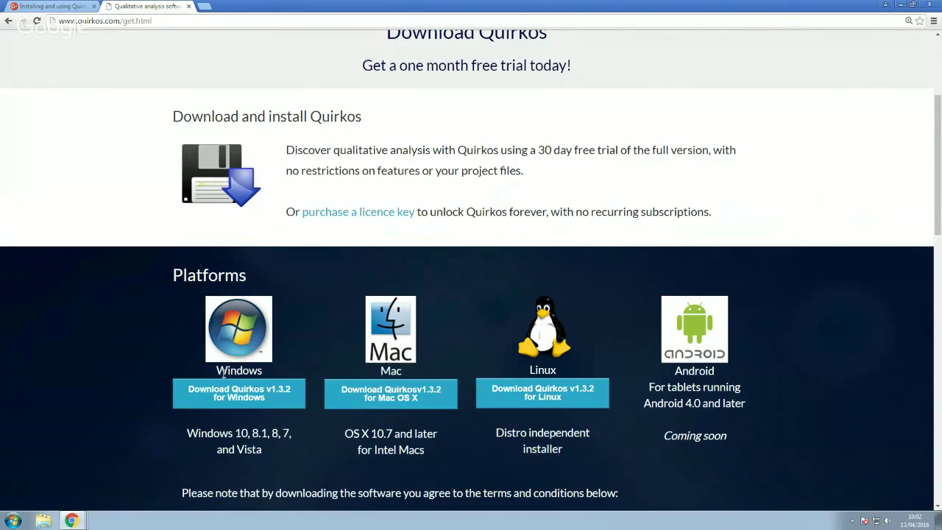
# Choose 'Download Quirkos v1.3.2 for Windows' and enter an e-mail address in the prompt
pyautogui.click(243, 395)
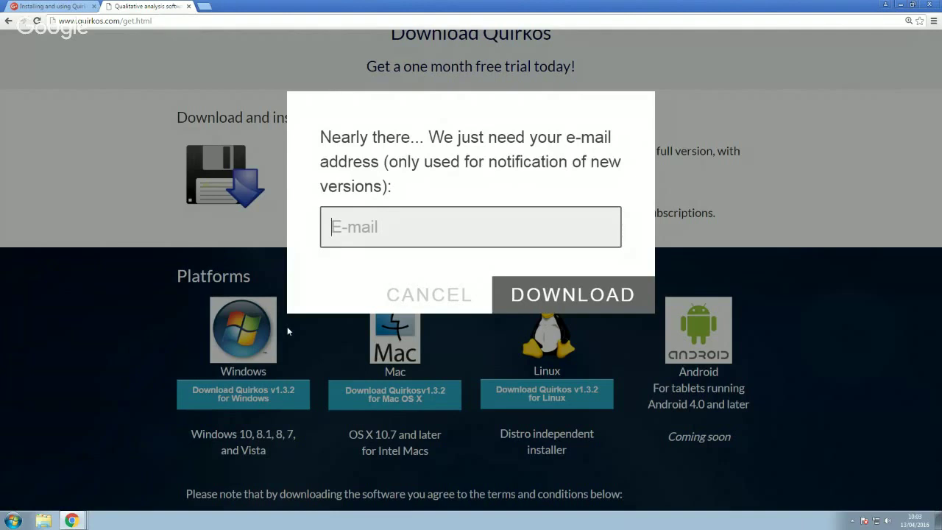
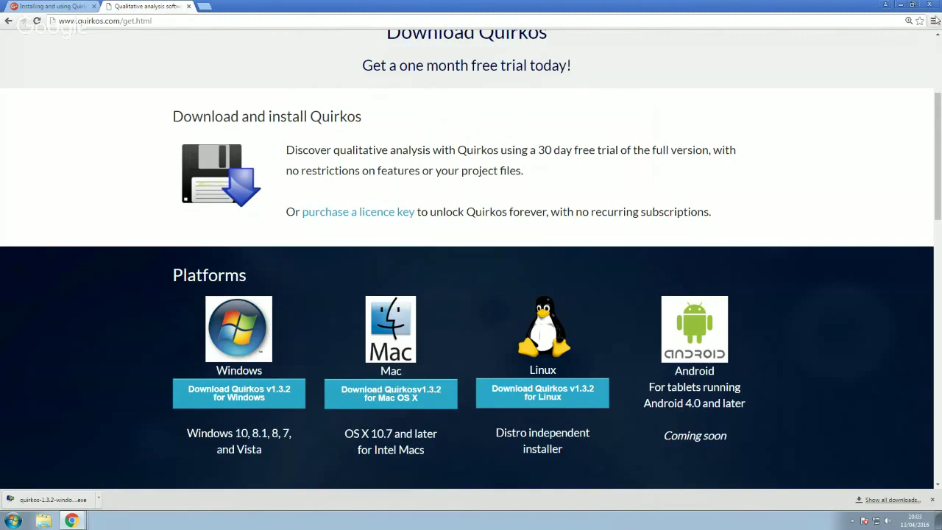
# Open Downloads from the Chrome ≡ menu to see quirkos-1.3.2-windows-installer.exe
pyautogui.click(933, 21)
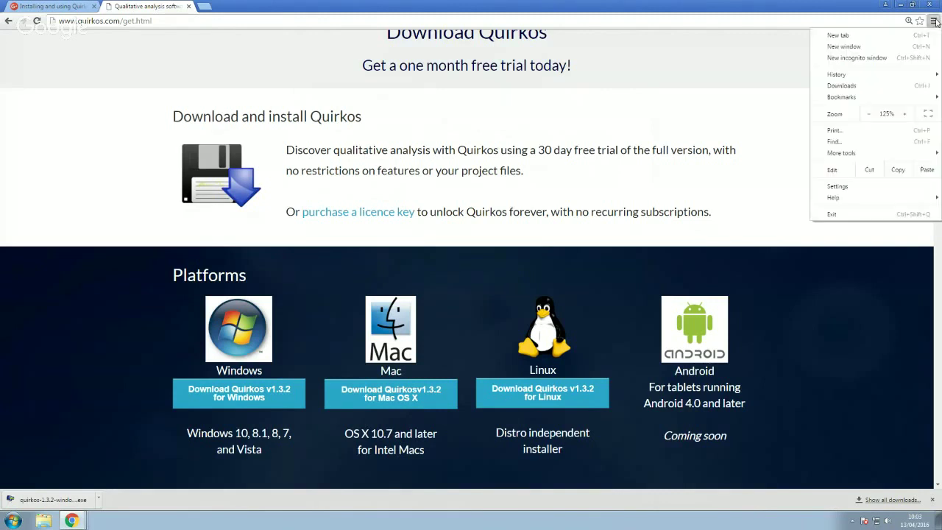
pyautogui.click(887, 91)
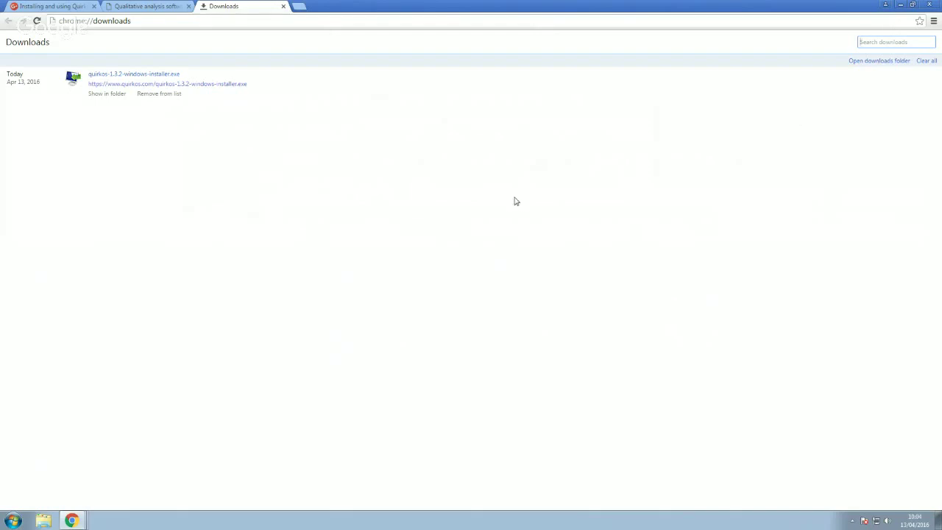
# Open Downloads in Explorer, sort by Date modified, and launch quirkos-1.3.2-windows-installer
pyautogui.click(44, 521)
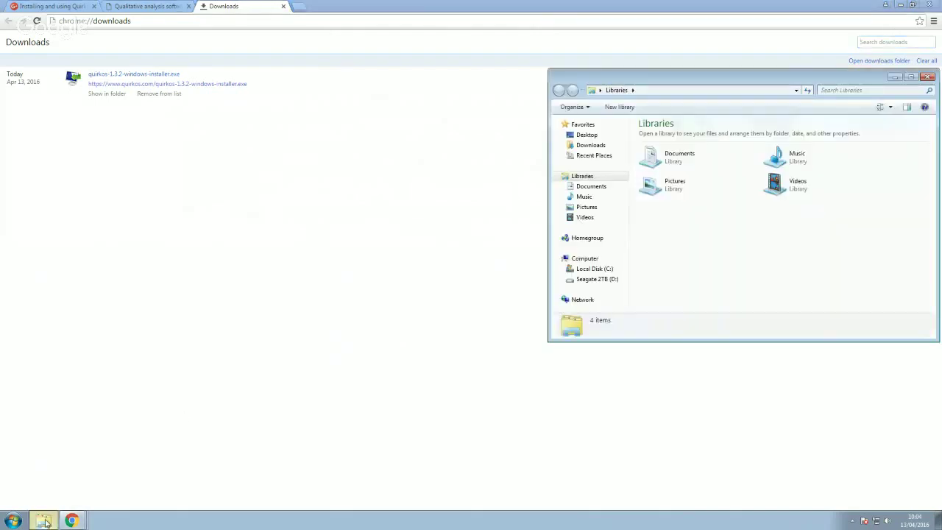
pyautogui.click(607, 147)
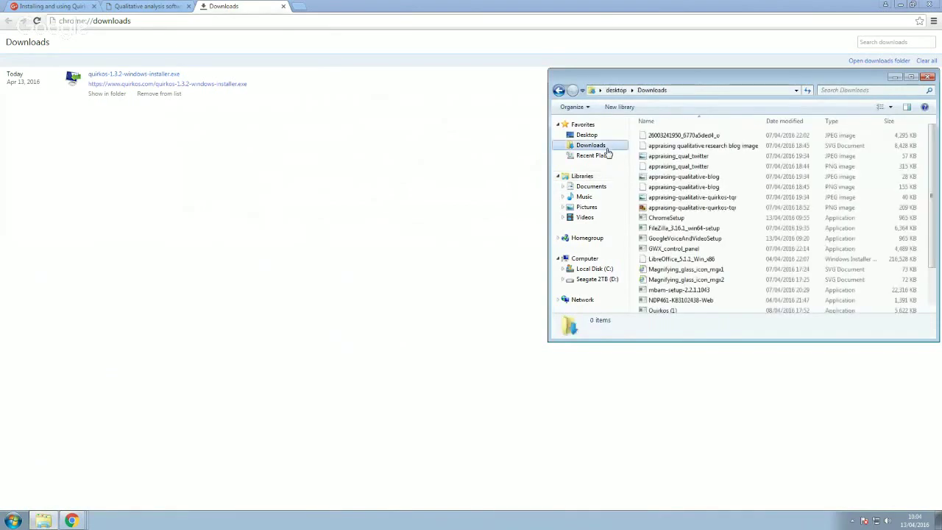
pyautogui.moveTo(724, 91); pyautogui.dragTo(533, 109)
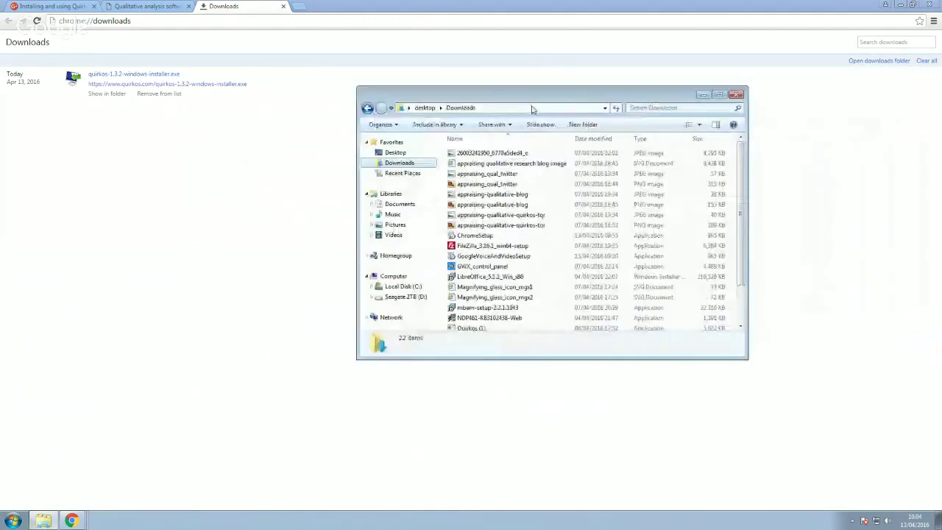
pyautogui.click(605, 138)
pyautogui.click(511, 154)
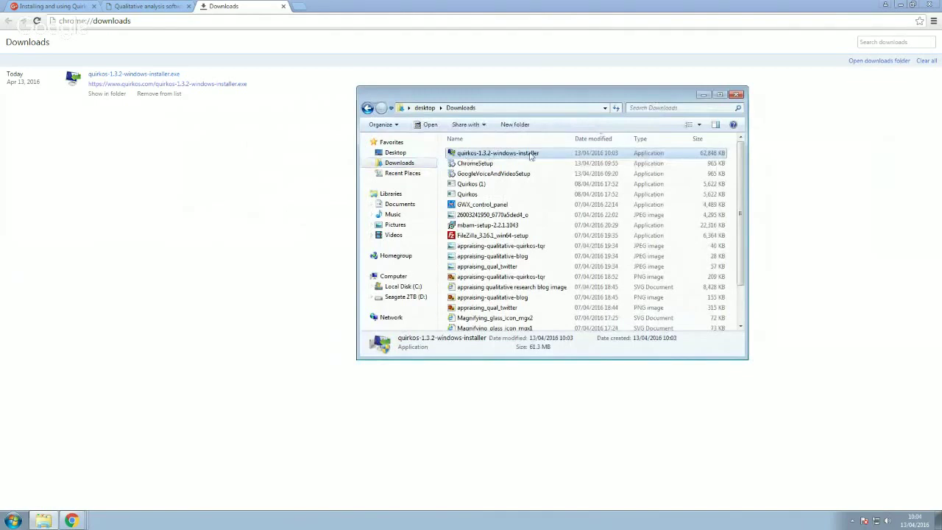
pyautogui.doubleClick(531, 153)
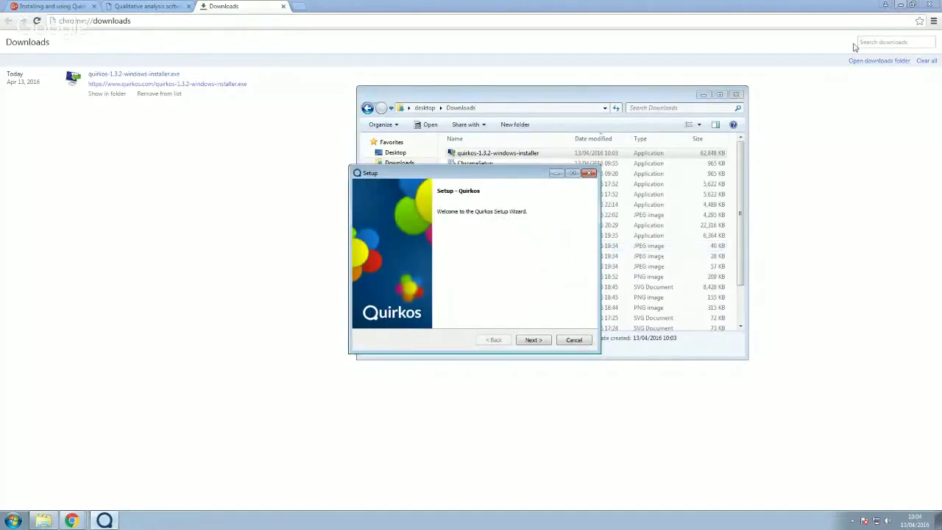
# Accept the licence agreement, advance to Installation Directory, and bring up the folder browser
pyautogui.click(533, 339)
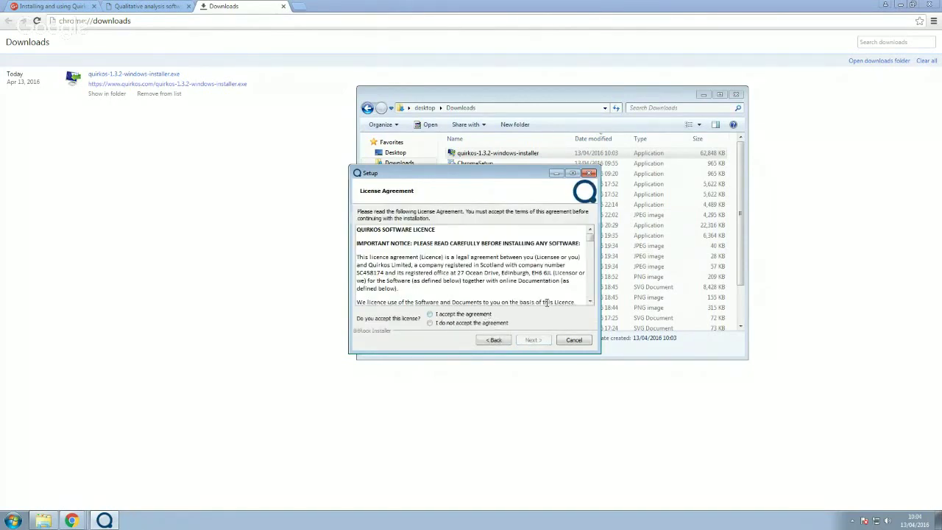
pyautogui.moveTo(591, 239)
pyautogui.mouseDown()
pyautogui.moveTo(591, 298)
pyautogui.moveTo(591, 234)
pyautogui.mouseUp()
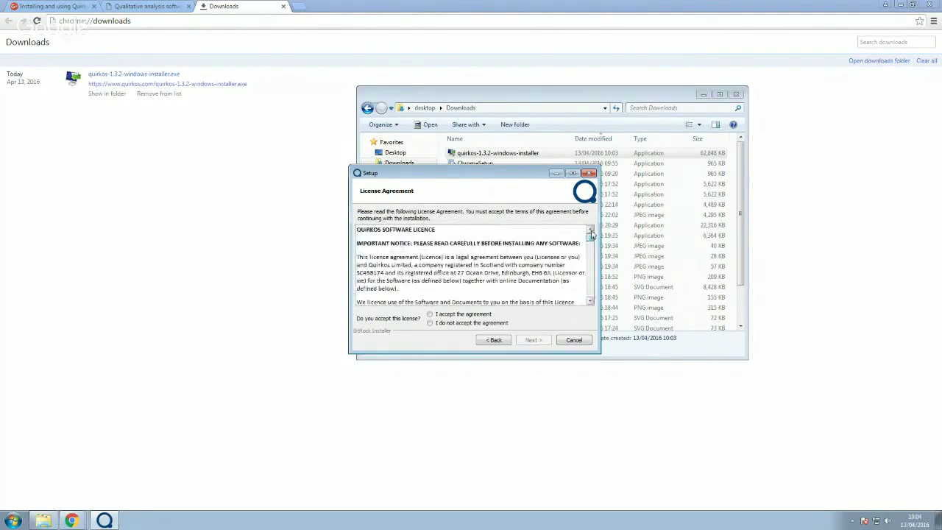
pyautogui.click(467, 315)
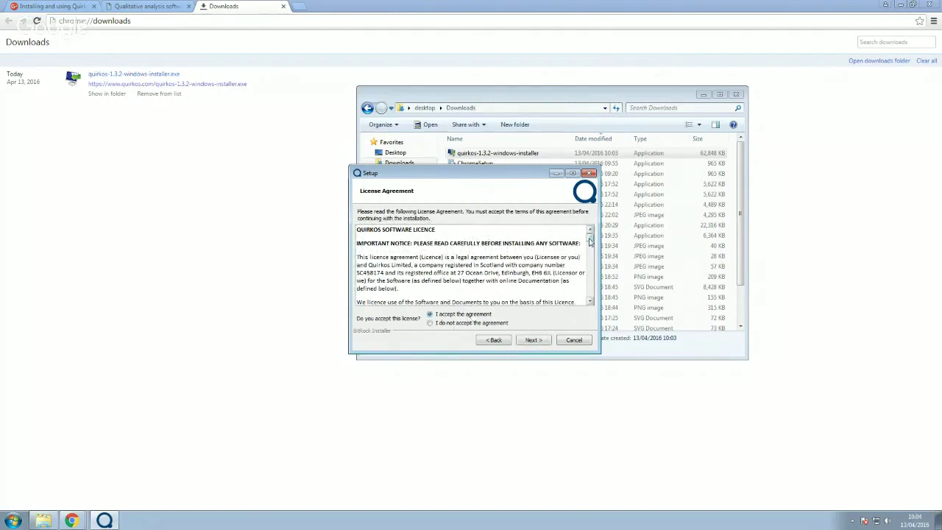
pyautogui.moveTo(591, 237)
pyautogui.mouseDown()
pyautogui.moveTo(591, 293)
pyautogui.moveTo(591, 230)
pyautogui.mouseUp()
pyautogui.click(531, 342)
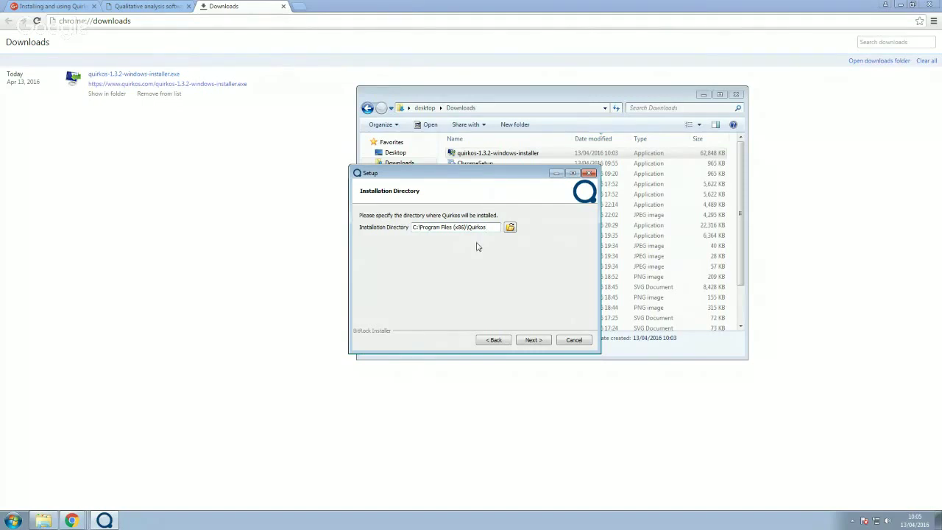
pyautogui.click(510, 227)
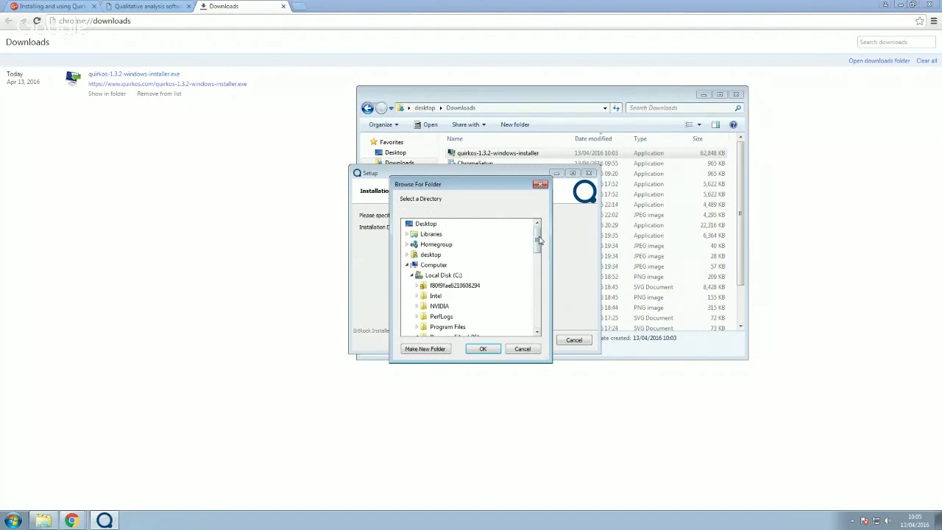
# Cancel folder browsing, keep C:\Program Files (x86)\Quirkos and advance to Ready to Install
pyautogui.moveTo(538, 240)
pyautogui.mouseDown()
pyautogui.moveTo(539, 323)
pyautogui.moveTo(538, 235)
pyautogui.mouseUp()
pyautogui.click(406, 266)
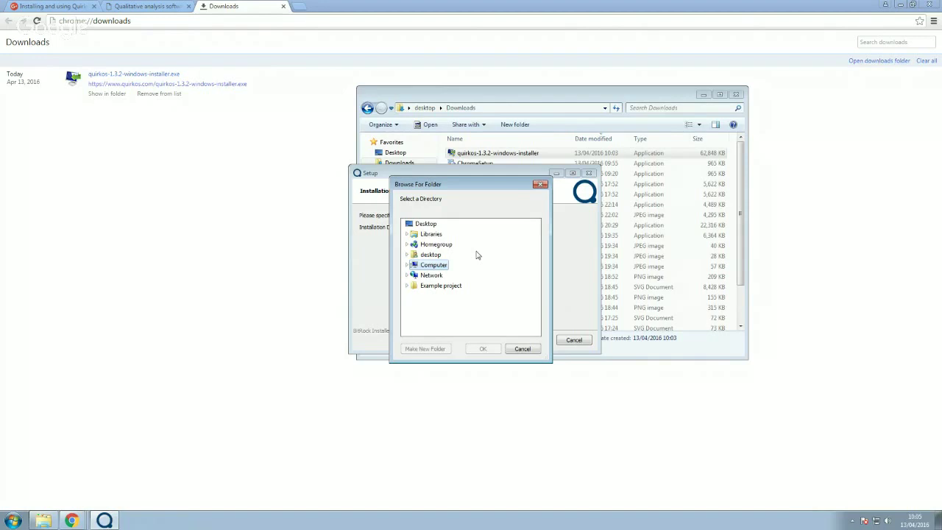
pyautogui.click(522, 349)
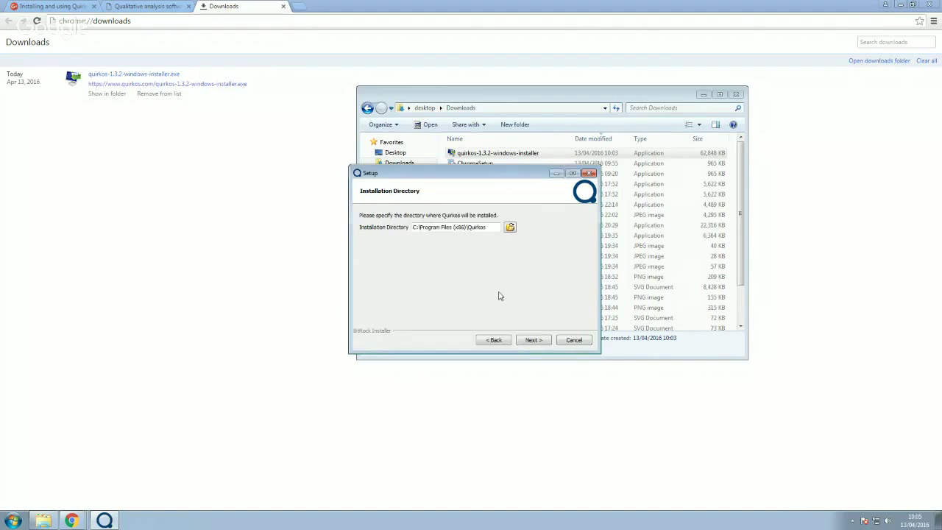
pyautogui.moveTo(491, 228); pyautogui.dragTo(414, 229)
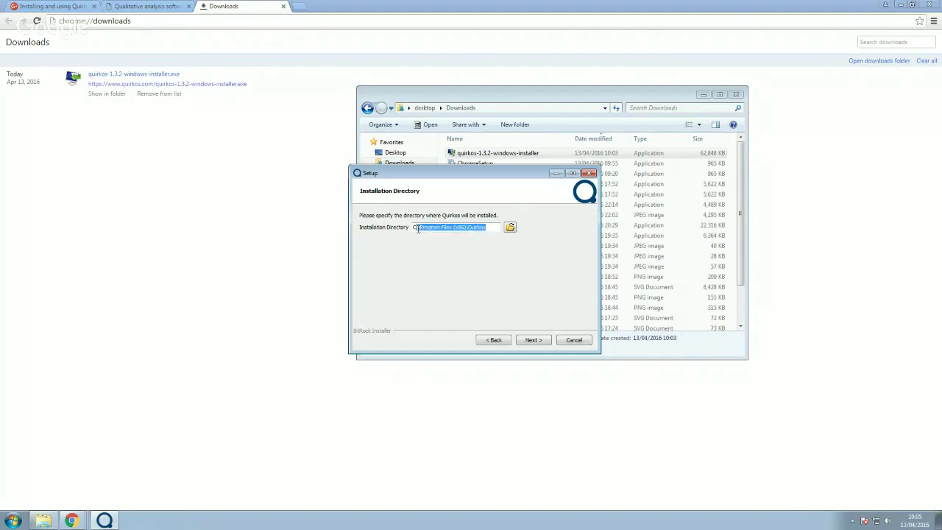
pyautogui.click(532, 340)
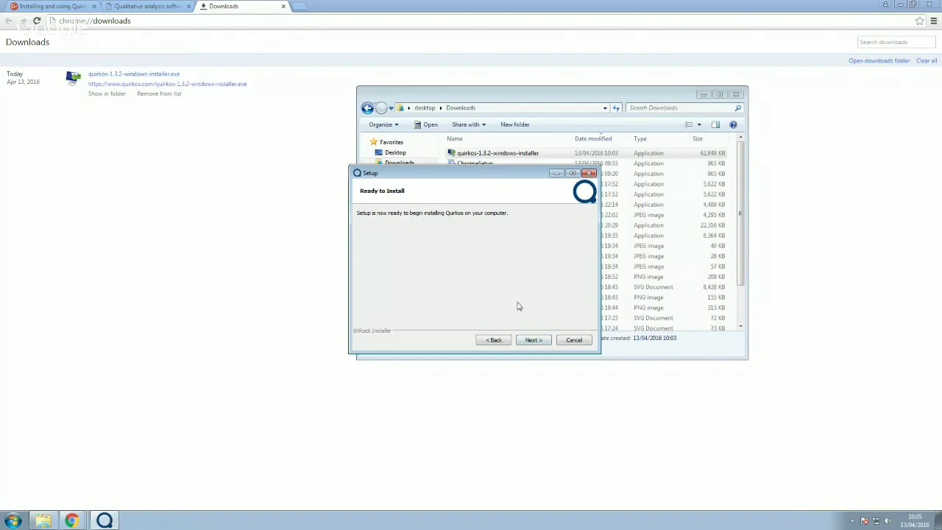
# Install Quirkos with Launch Quirkos unticked, finish the wizard, and close the Downloads Explorer window
pyautogui.click(532, 340)
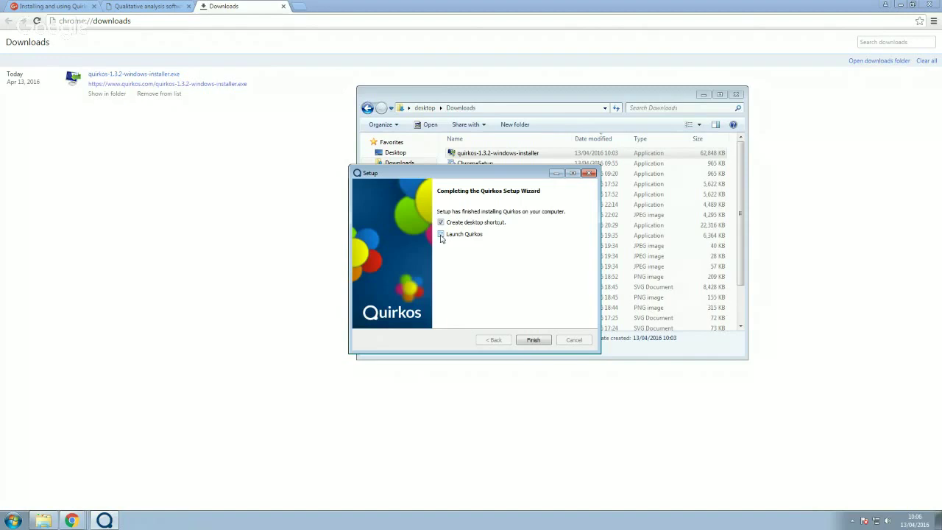
pyautogui.click(441, 235)
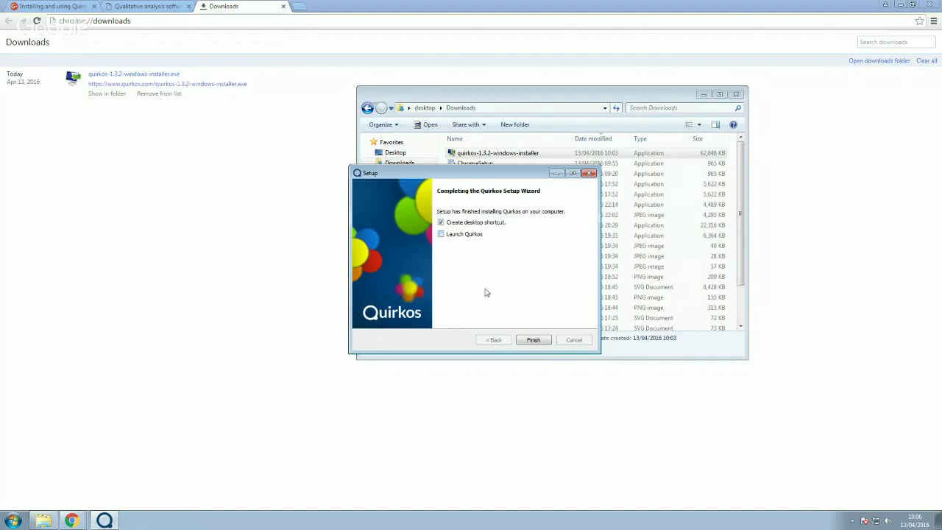
pyautogui.click(534, 341)
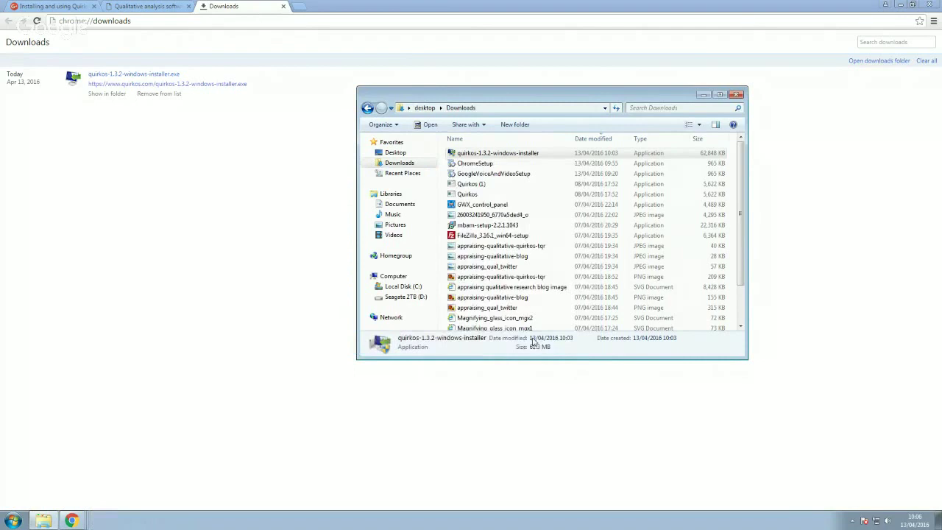
pyautogui.click(735, 95)
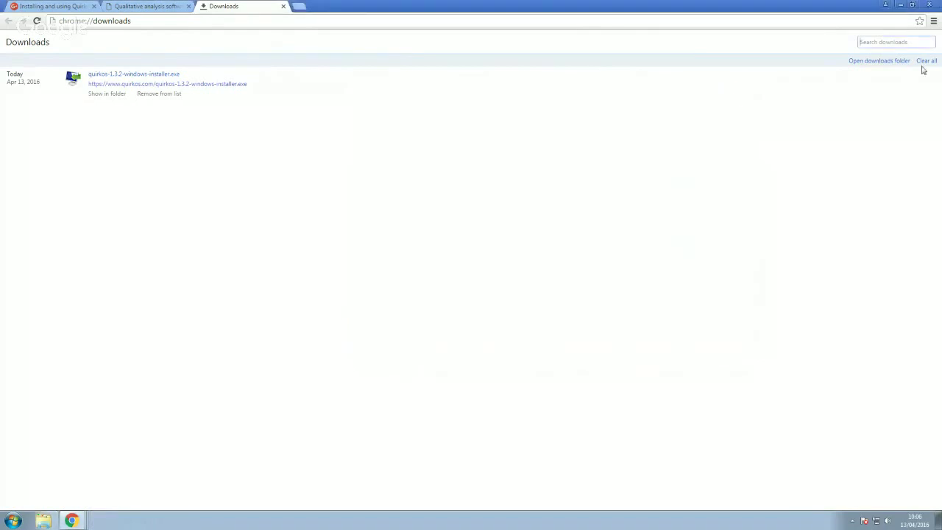
# Minimise the Chrome and Hangouts windows and move the Quirkos shortcut to the desktop's upper centre
pyautogui.click(901, 6)
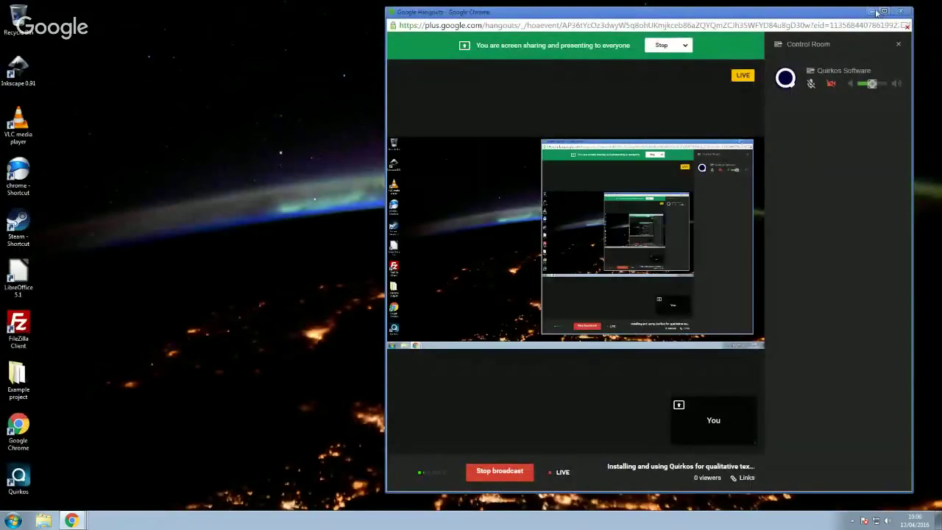
pyautogui.click(873, 11)
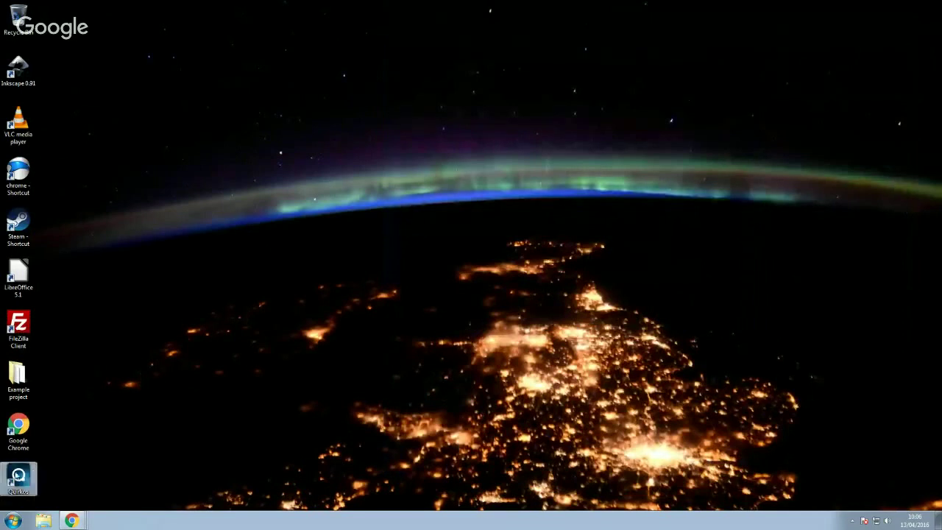
pyautogui.moveTo(18, 477); pyautogui.dragTo(513, 122)
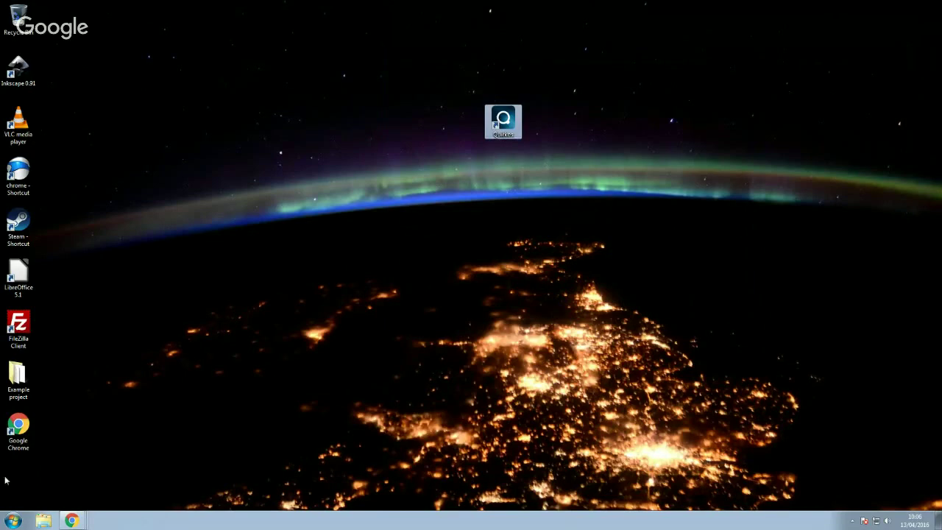
# Check the Quirkos folder under Start > All Programs and search 'quirk', then close the menu
pyautogui.click(14, 520)
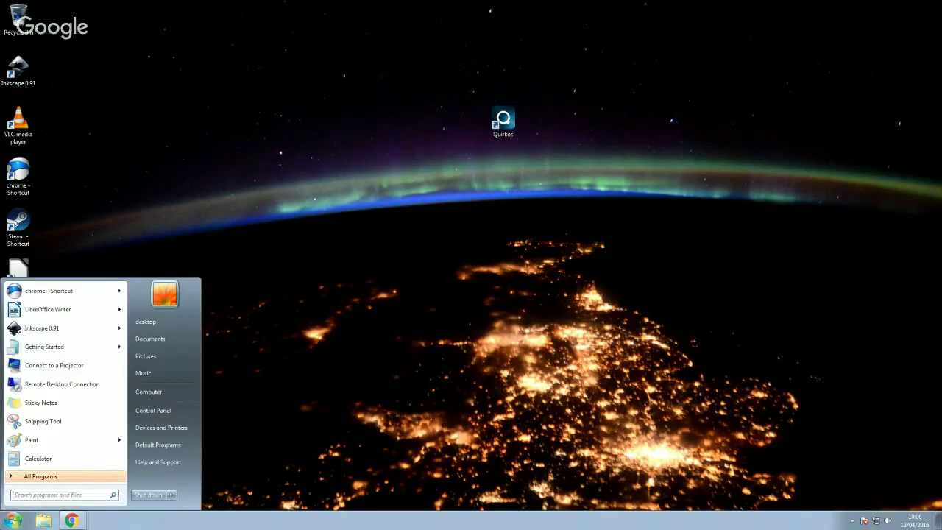
pyautogui.click(40, 476)
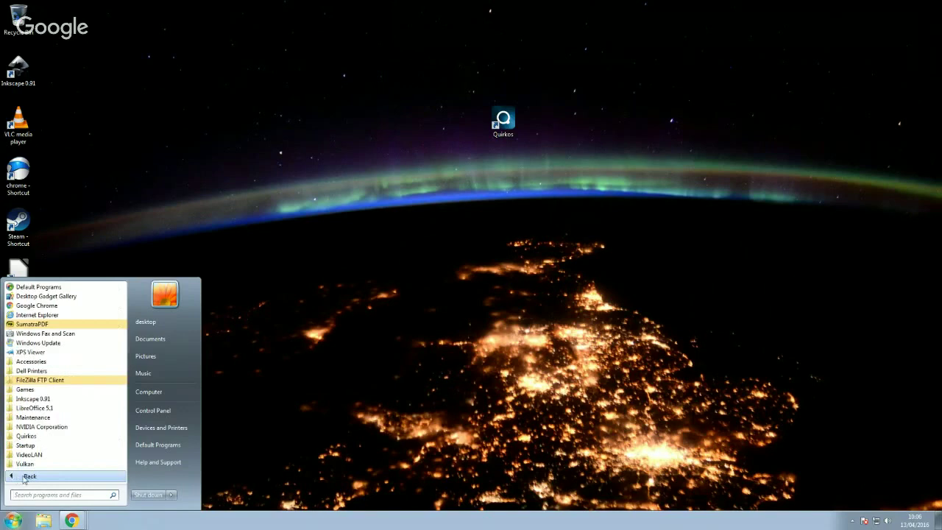
pyautogui.click(72, 437)
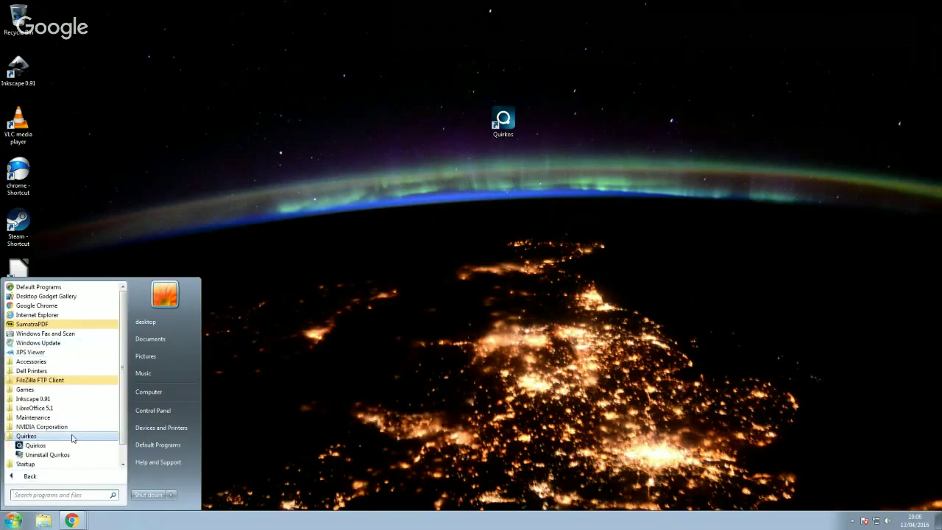
pyautogui.click(13, 495)
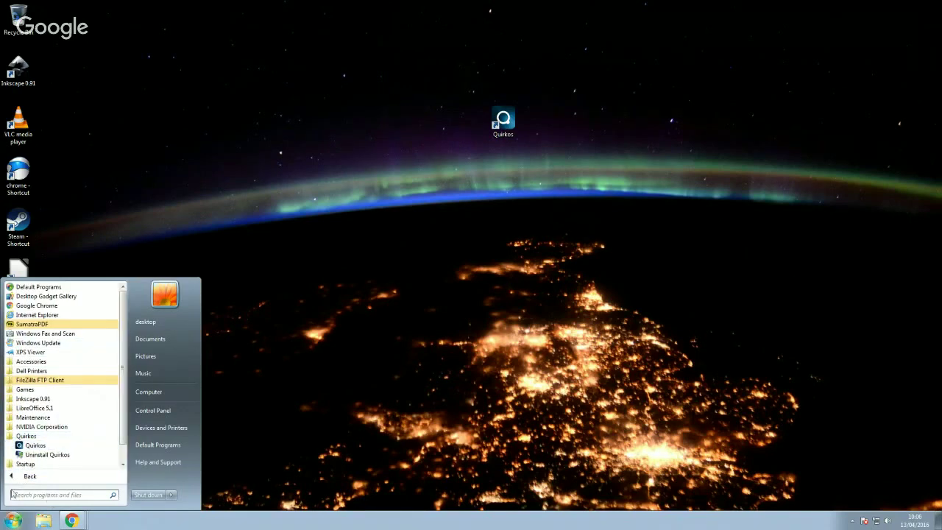
pyautogui.write('quirk')
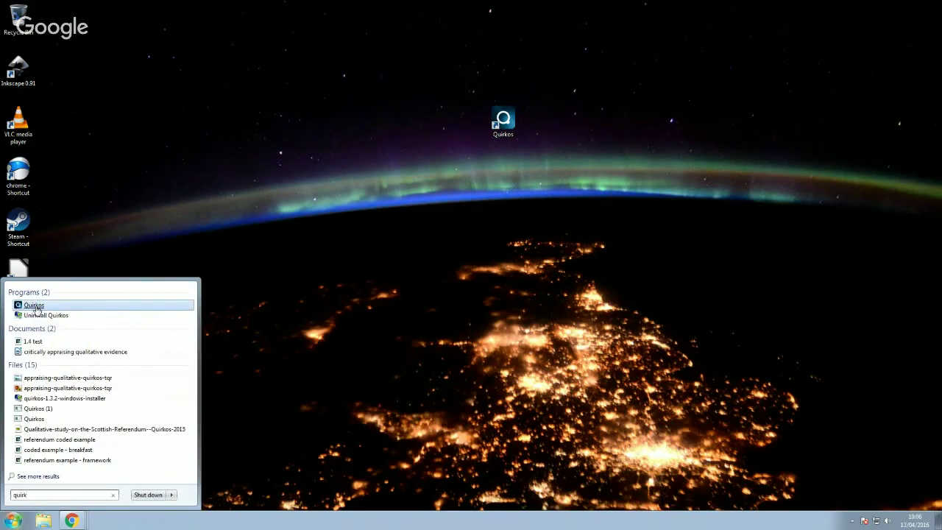
pyautogui.click(35, 306)
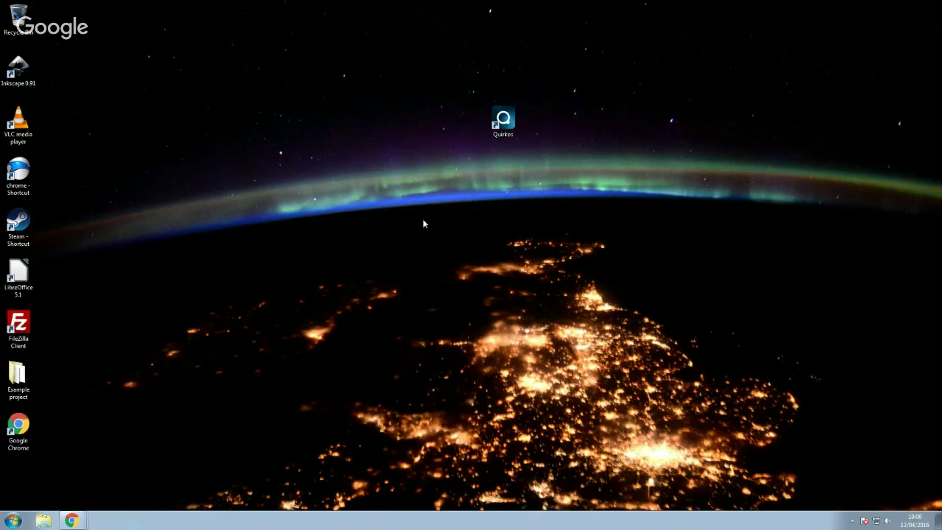
# Launch Quirkos in its 25-day trial and choose Buy Licence to reach the website's download page
pyautogui.doubleClick(513, 124)
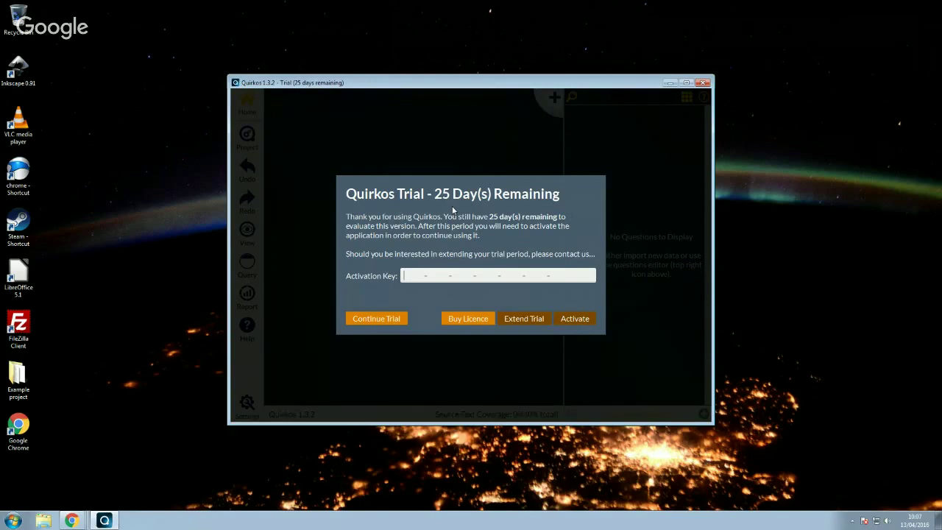
pyautogui.click(468, 318)
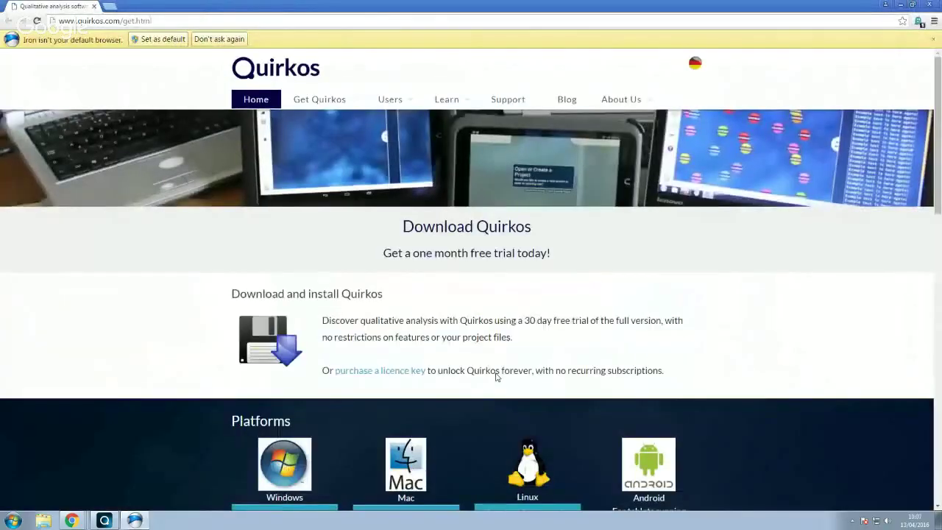
# Open the Licences and Pricing page and bring the £480 Commercial sector box into view
pyautogui.moveTo(332, 99)
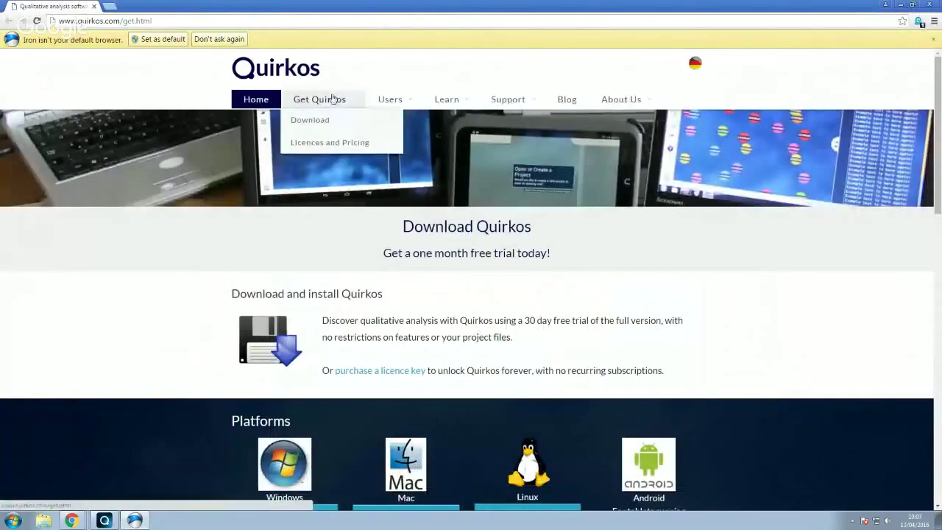
pyautogui.click(332, 144)
pyautogui.scroll(-5, 511, 311)
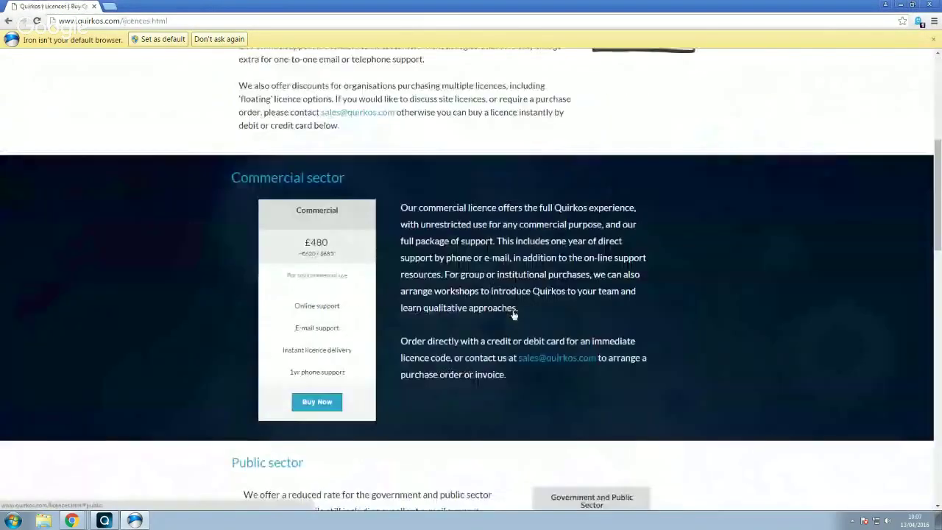
pyautogui.scroll(-4, 514, 310)
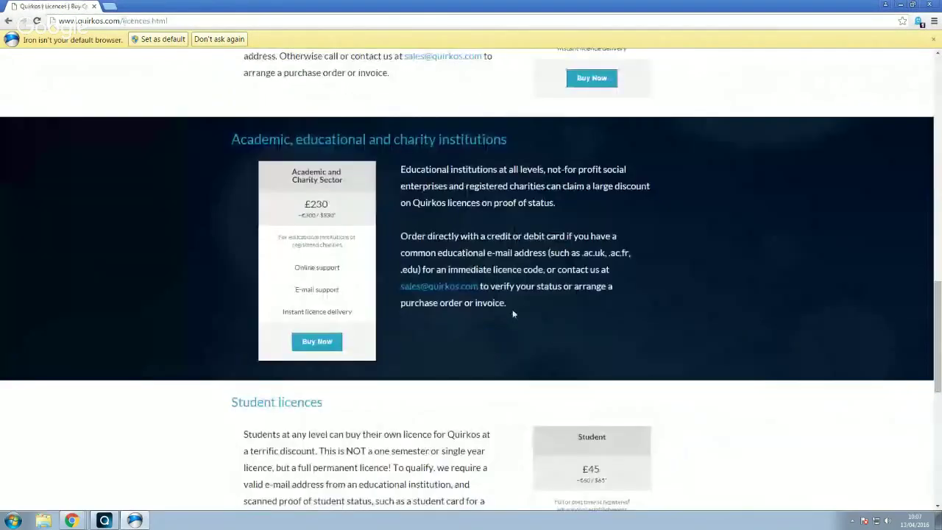
pyautogui.scroll(-3, 513, 310)
pyautogui.scroll(3, 576, 315)
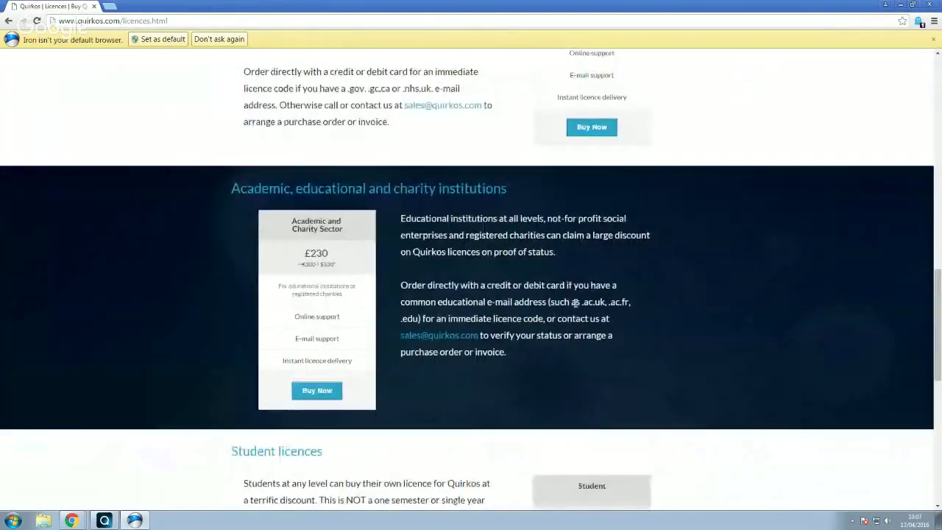
pyautogui.scroll(3, 576, 305)
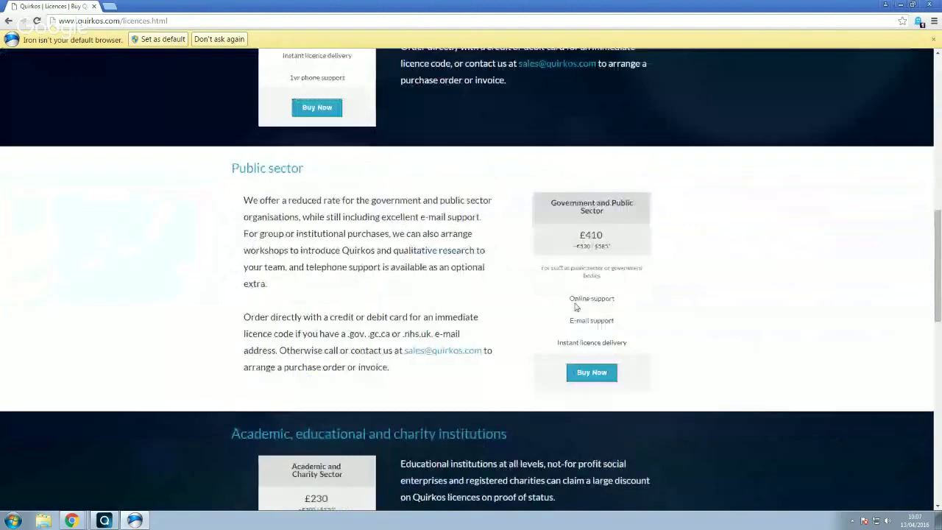
pyautogui.scroll(3, 575, 302)
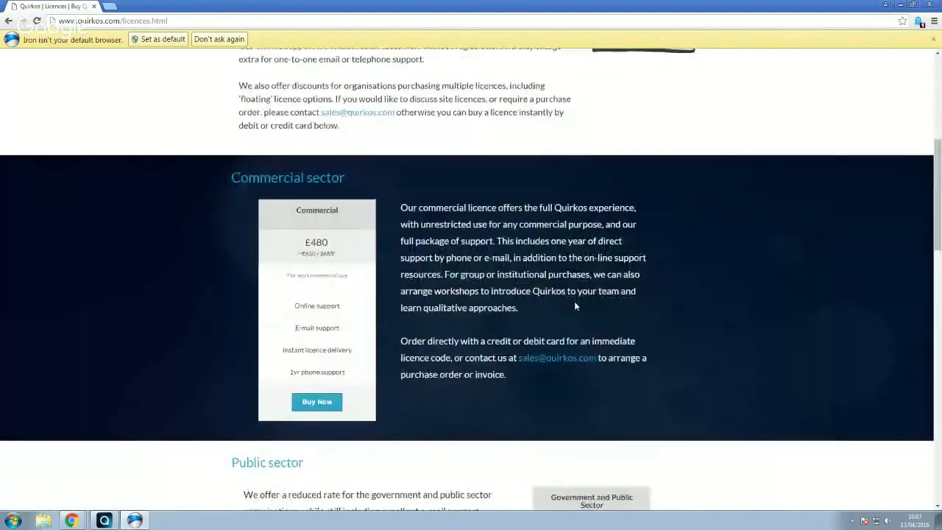
pyautogui.scroll(1, 574, 301)
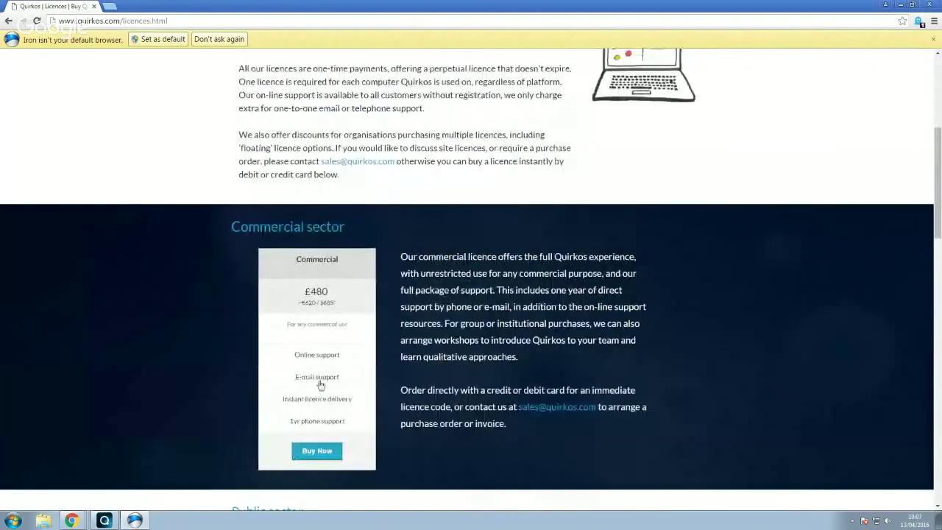
# Open the Commercial Licence Orders form and review the Licence options, keeping Commercial (£480.00)
pyautogui.click(318, 455)
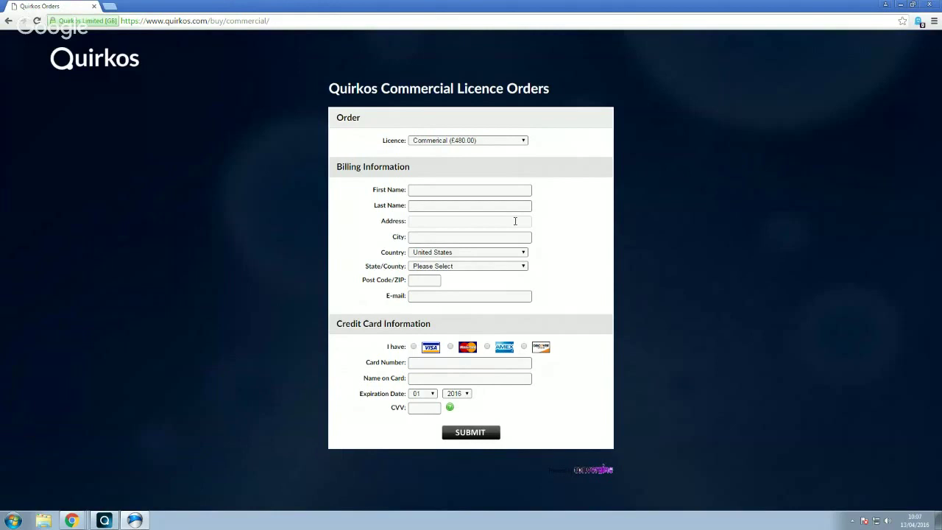
pyautogui.click(524, 142)
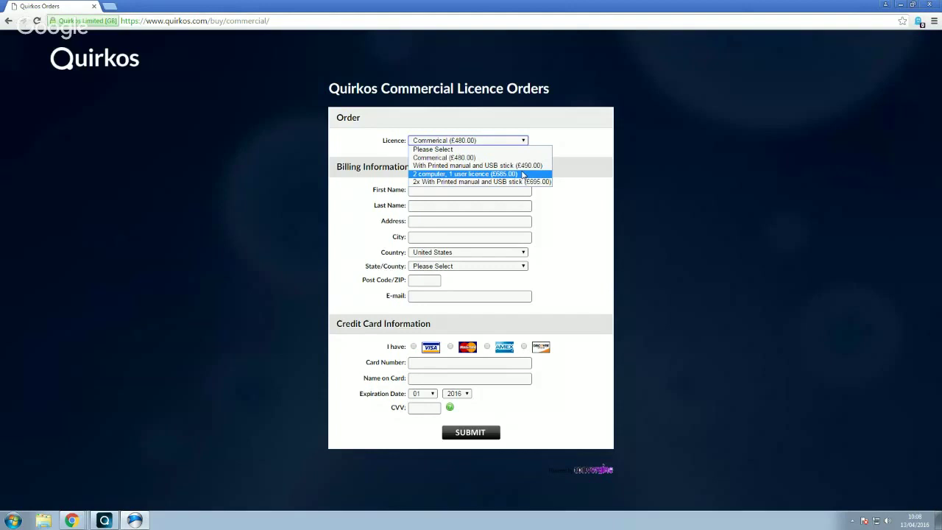
pyautogui.click(375, 167)
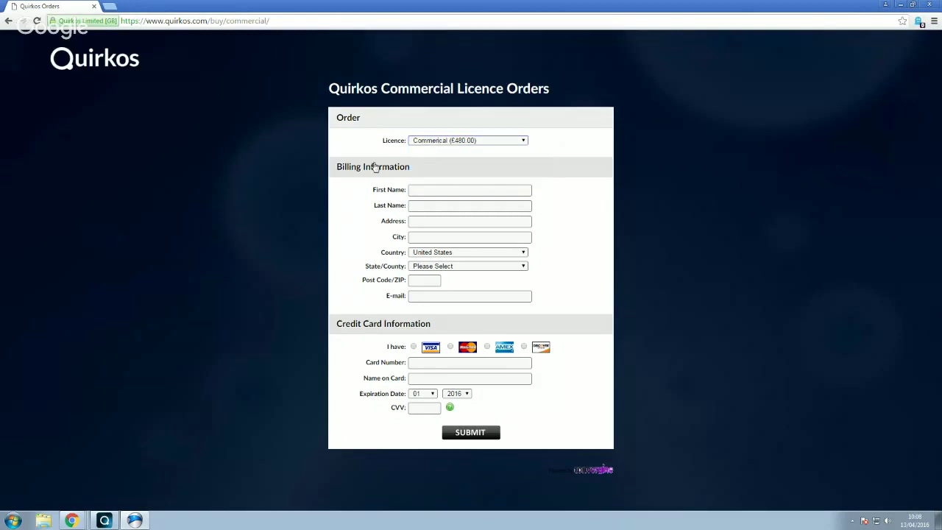
# Change 'commercial' to 'student' in the address to load the Student Licence Orders form, keeping Student (£45.00)
pyautogui.doubleClick(243, 21)
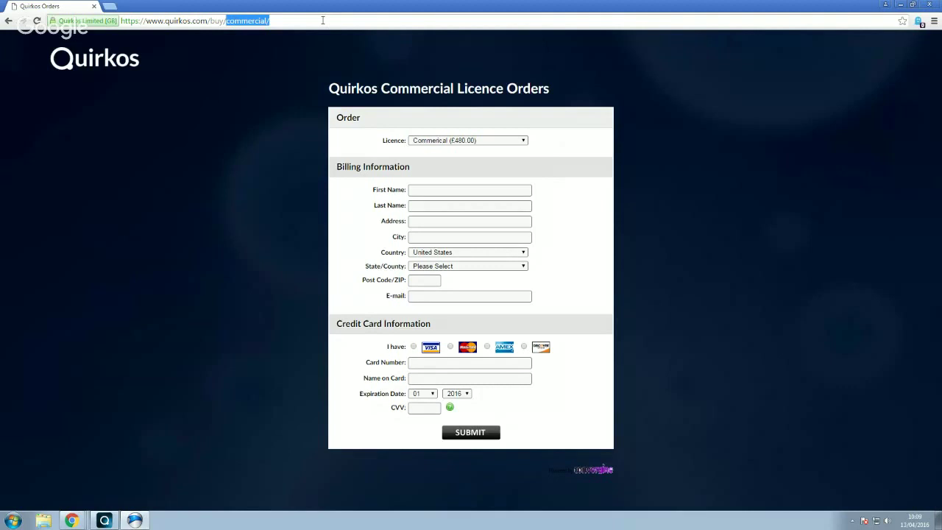
pyautogui.write('student')
pyautogui.press('Return')
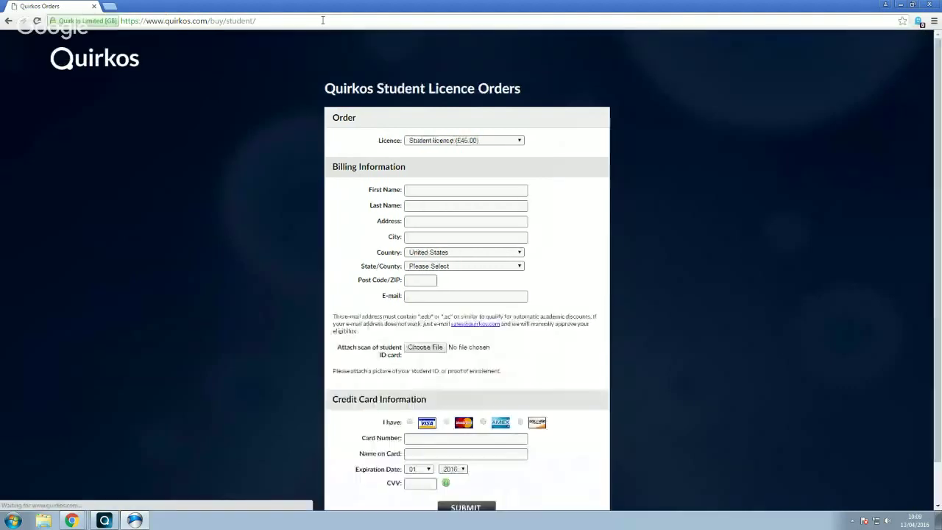
pyautogui.click(517, 142)
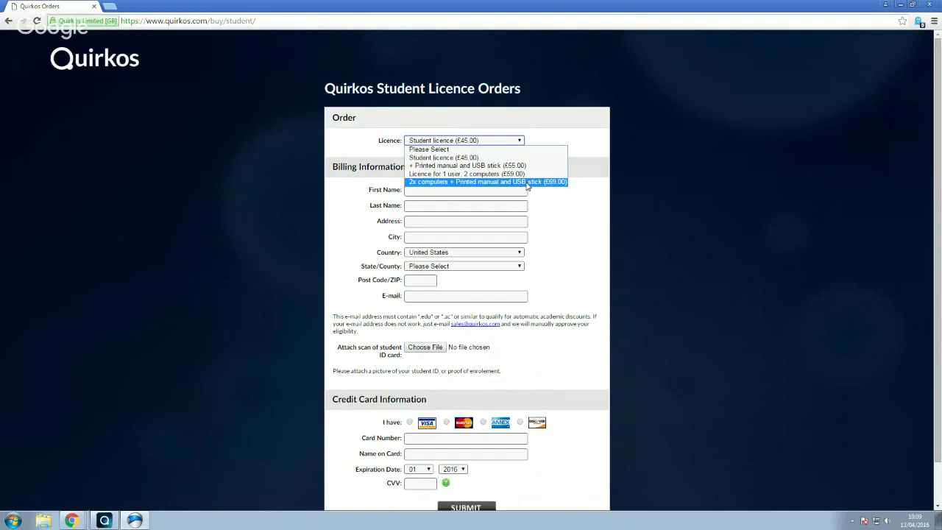
pyautogui.click(572, 311)
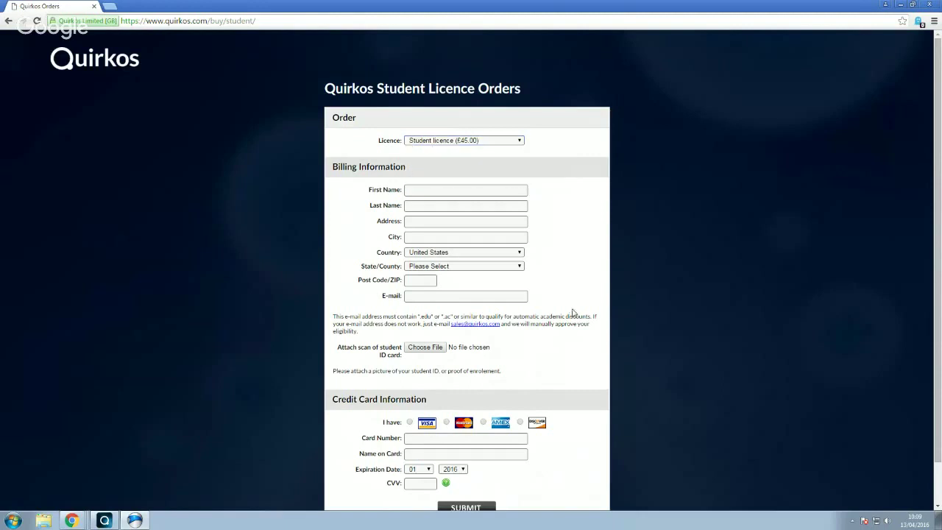
pyautogui.scroll(-1, 535, 273)
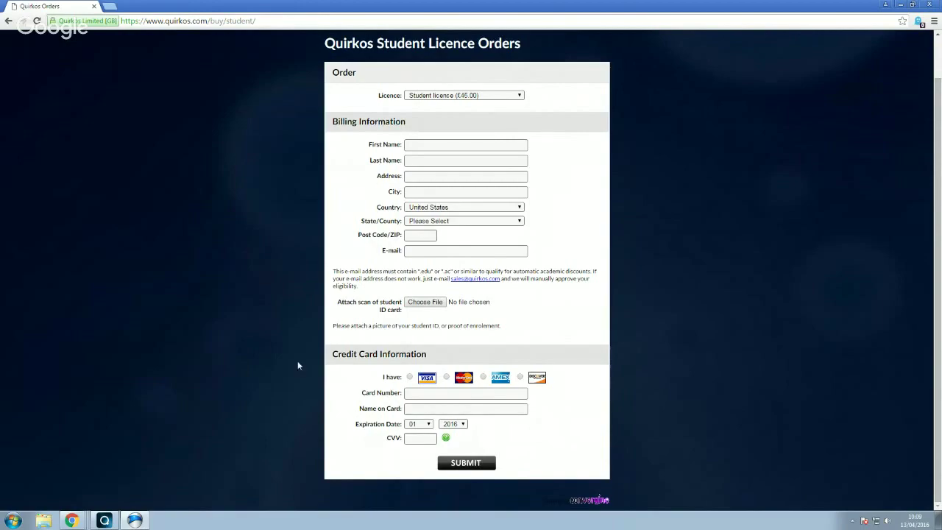
# Minimize the browser and bring the Quirkos 25-day trial notice to the front
pyautogui.click(901, 5)
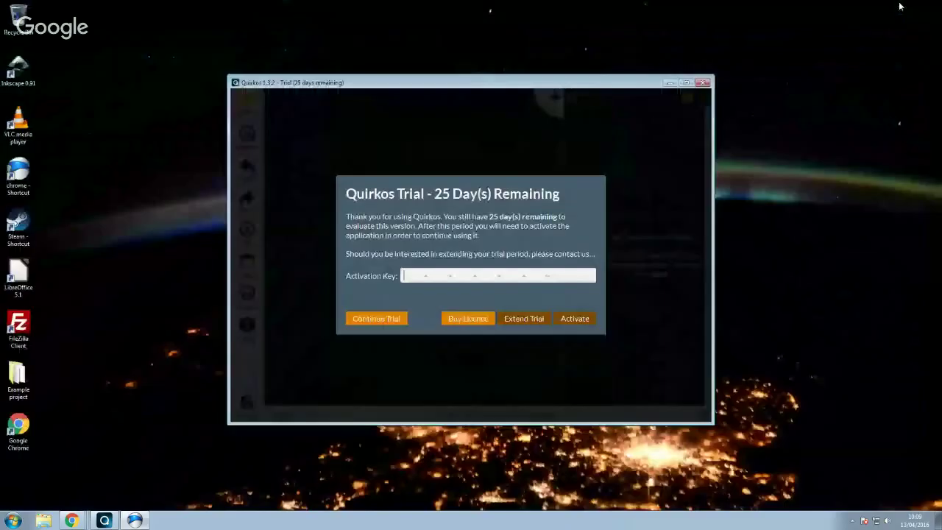
pyautogui.click(470, 276)
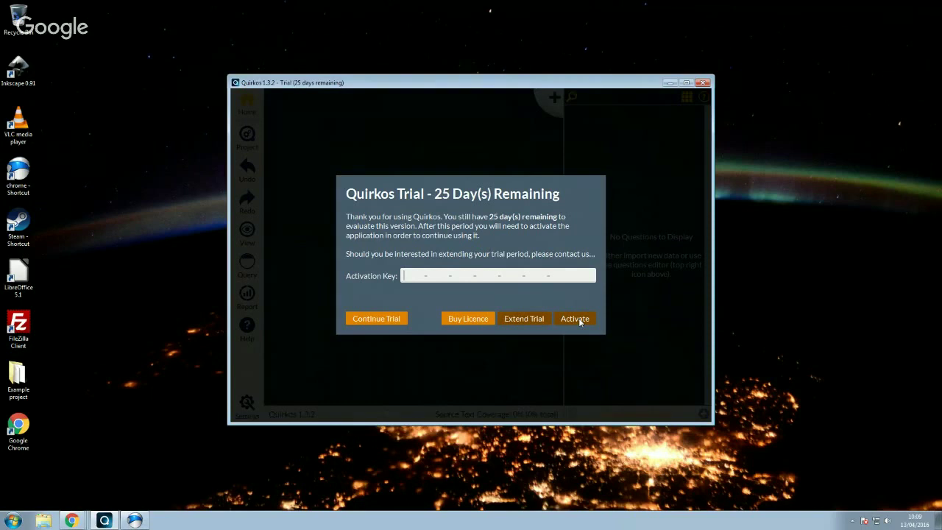
# Continue the trial, maximize Quirkos, and select coded example - breakfast.qrk in Recent Files
pyautogui.click(376, 322)
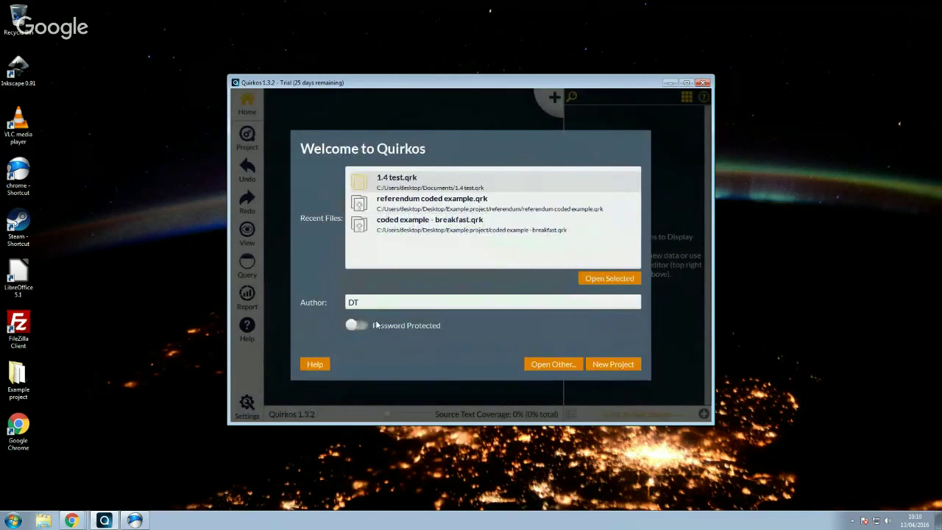
pyautogui.click(686, 82)
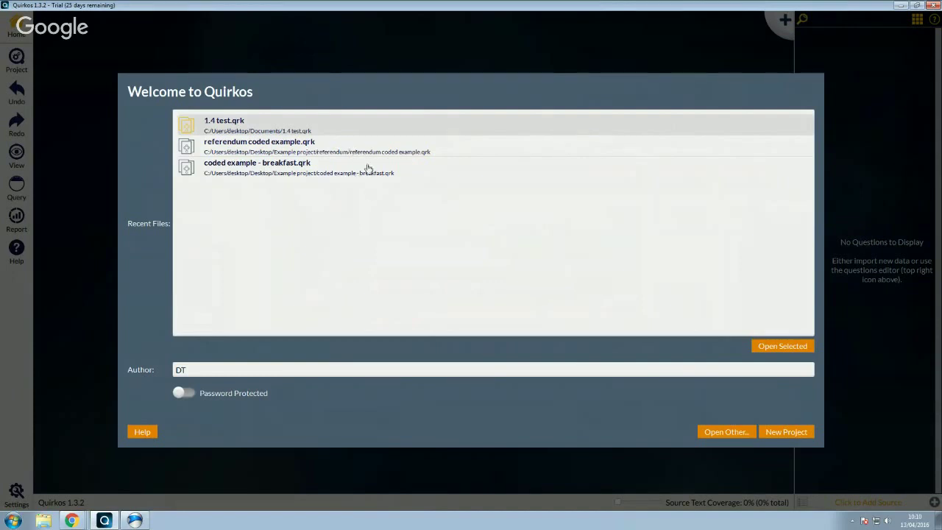
pyautogui.click(306, 146)
pyautogui.click(310, 171)
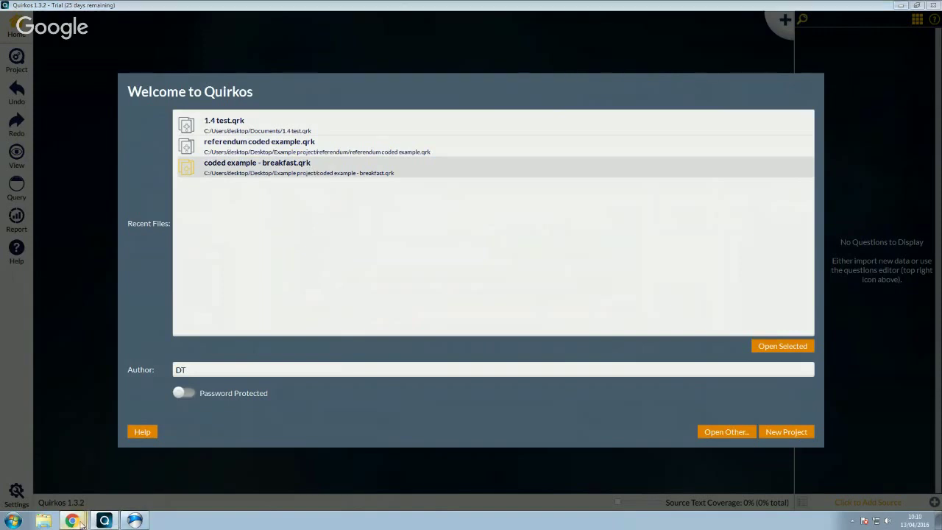
pyautogui.moveTo(72, 520)
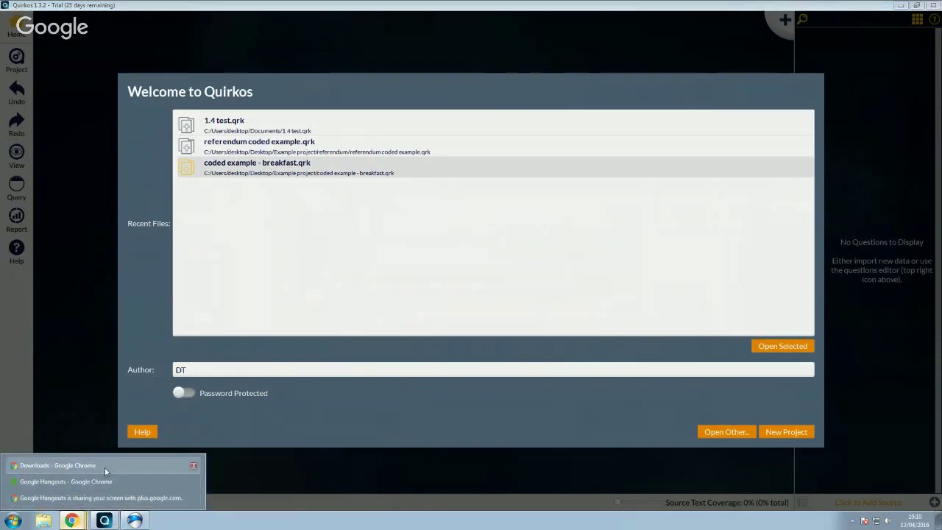
# On the quirkos.com tab, browse the Learn page's intro videos, guides, example files and manual
pyautogui.click(105, 468)
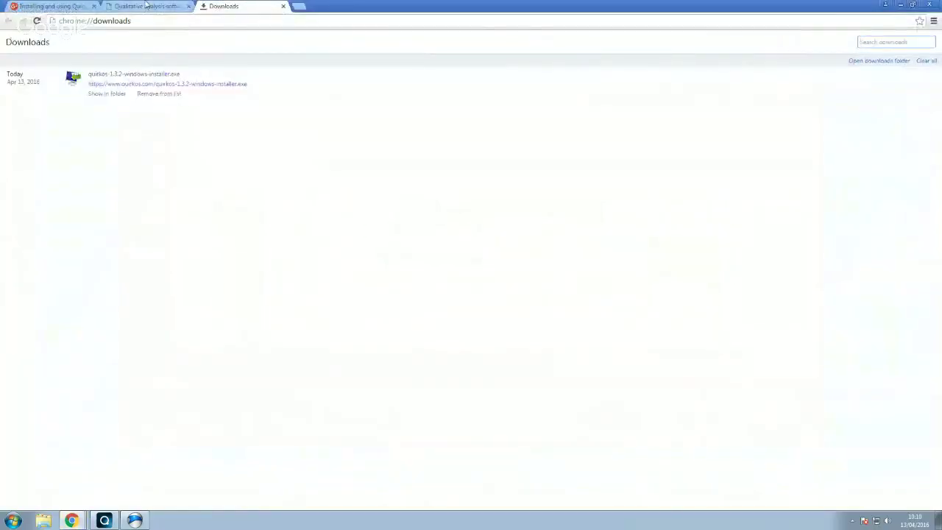
pyautogui.click(146, 4)
pyautogui.scroll(3, 648, 168)
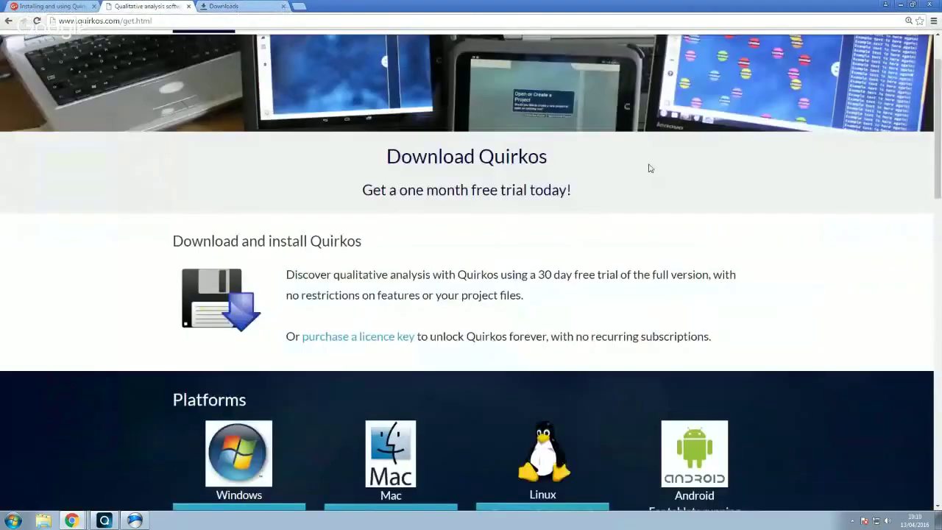
pyautogui.click(441, 92)
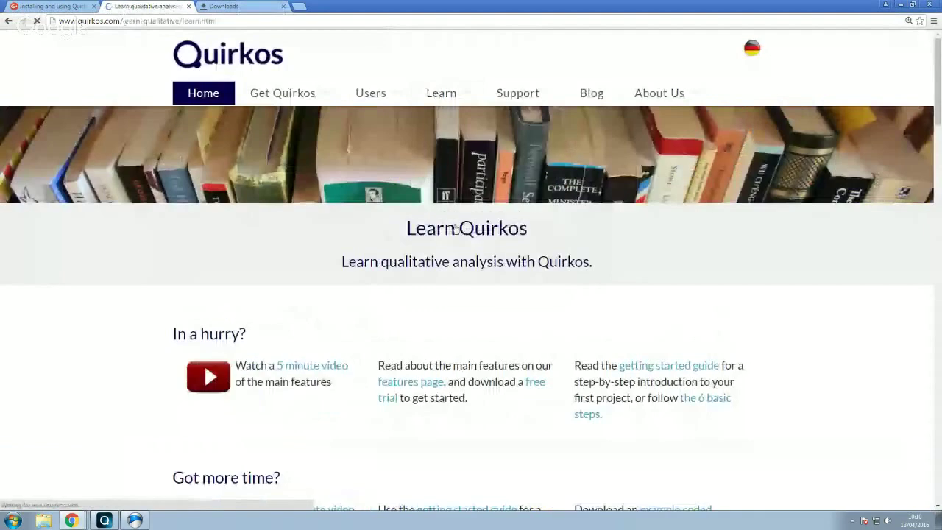
pyautogui.moveTo(441, 92)
pyautogui.scroll(-1, 479, 289)
pyautogui.scroll(-3, 480, 289)
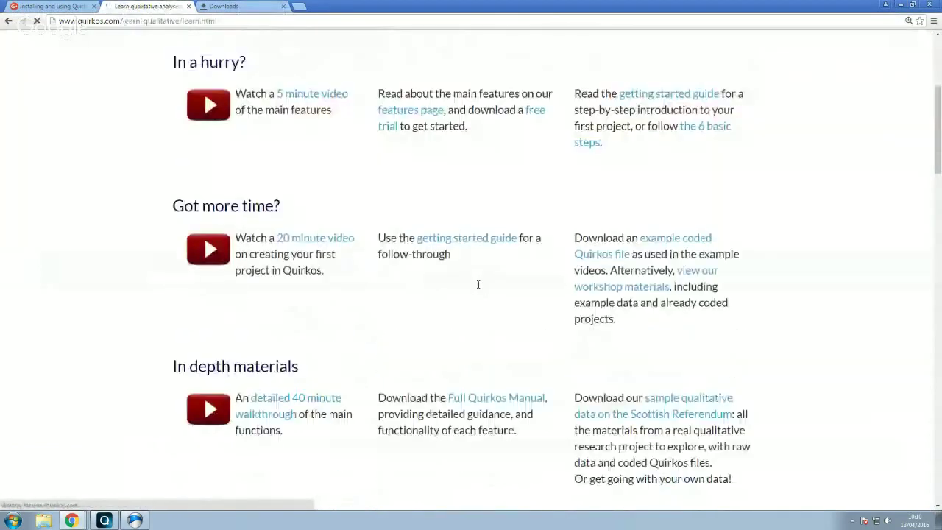
pyautogui.scroll(-4, 477, 285)
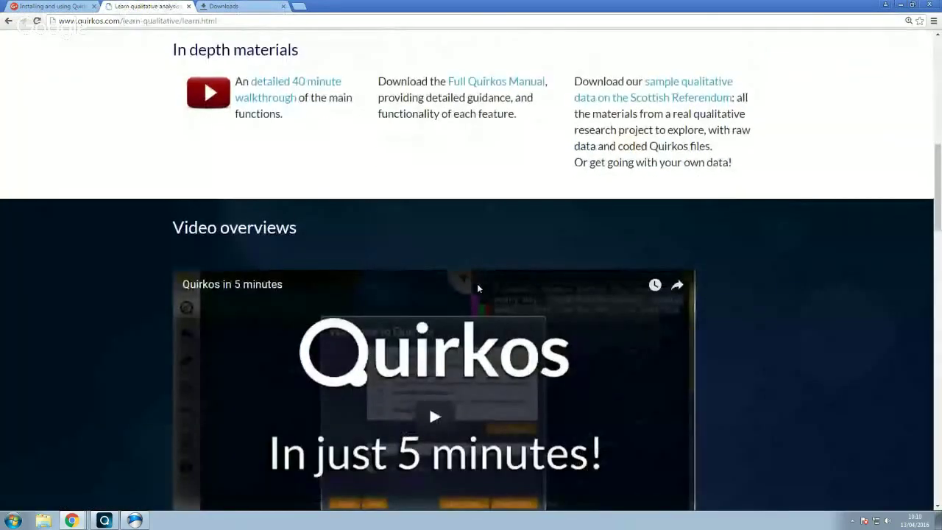
pyautogui.scroll(1, 478, 284)
pyautogui.scroll(2, 478, 289)
pyautogui.scroll(2, 478, 288)
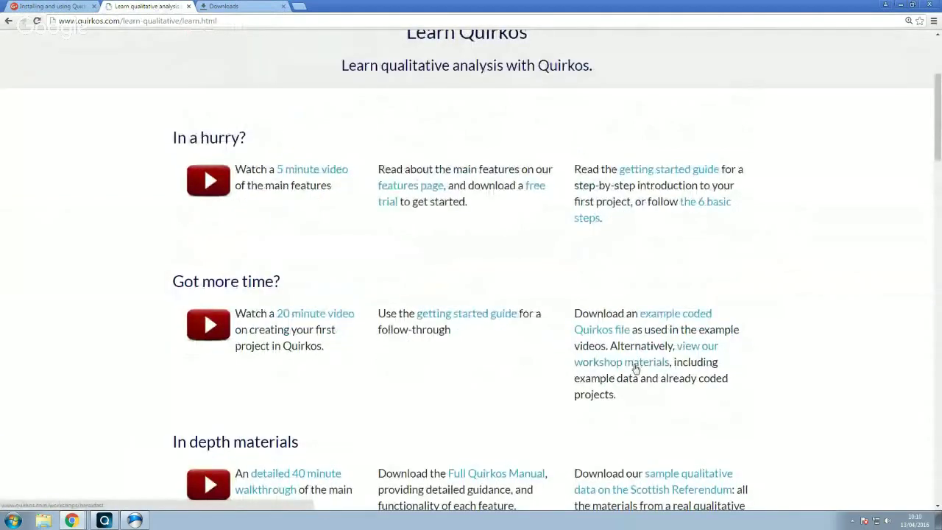
# View the breakfast workshop example files, then browse the Scottish Referendum sample data listing
pyautogui.click(640, 365)
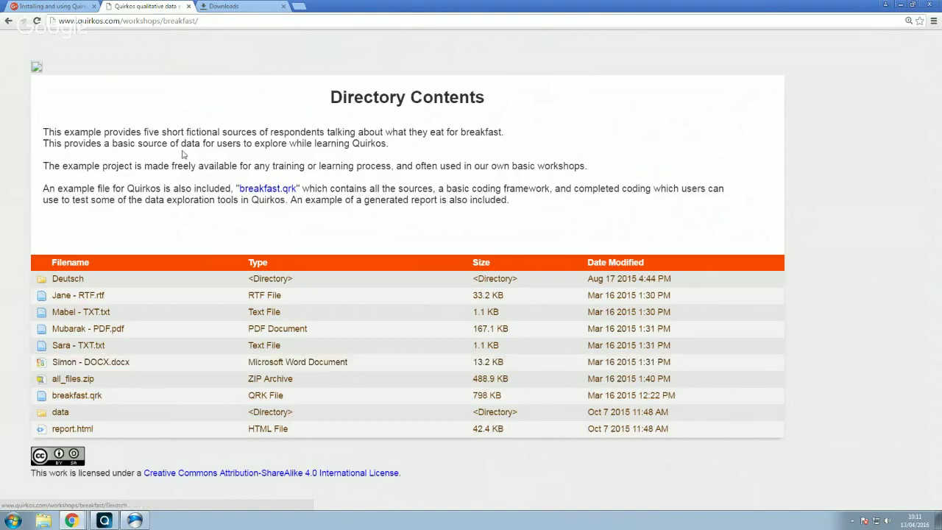
pyautogui.click(7, 21)
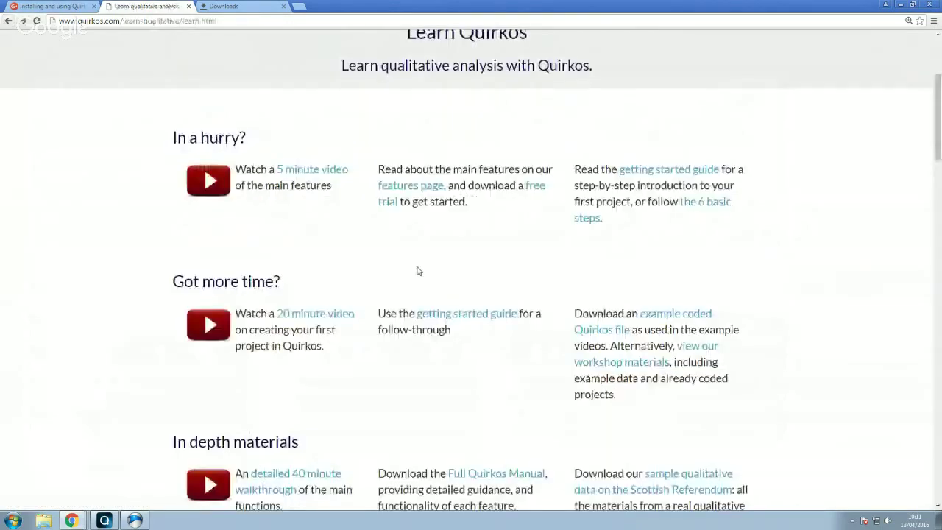
pyautogui.click(696, 490)
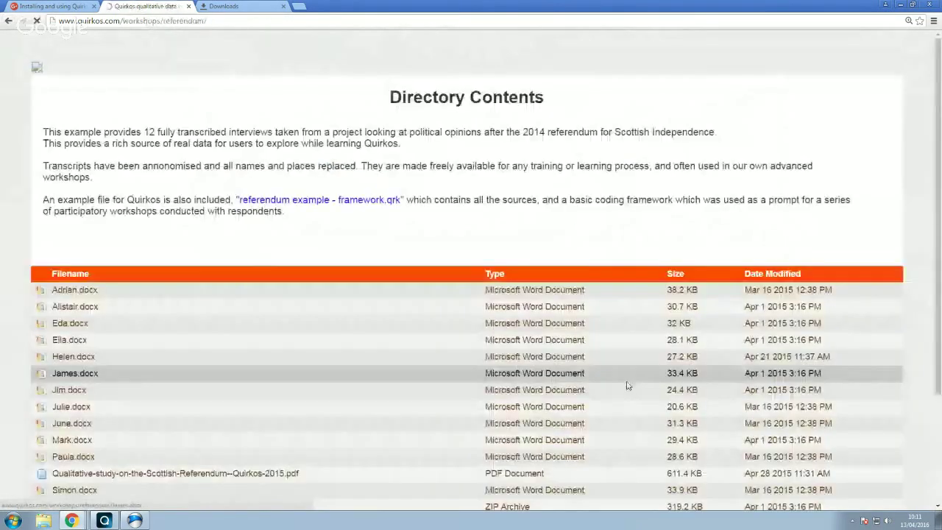
pyautogui.scroll(-2, 585, 257)
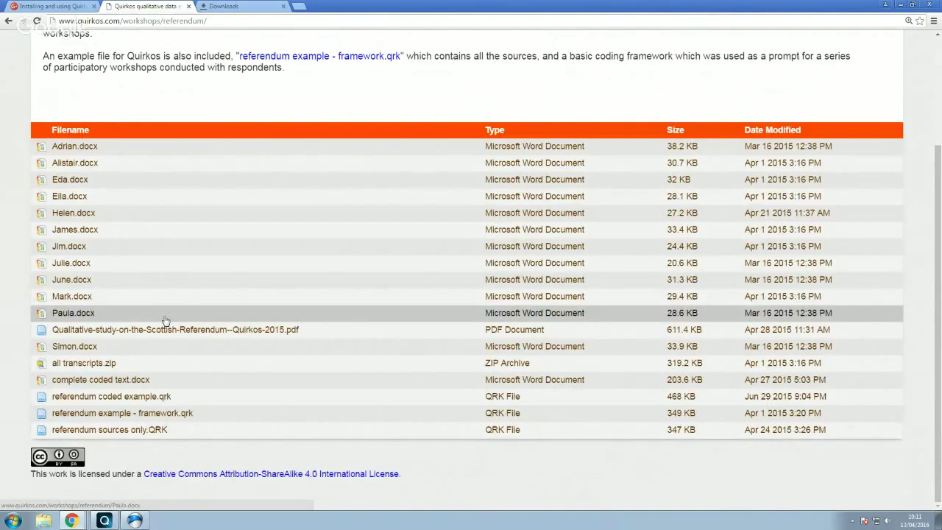
# Try opening the breakfast and referendum example projects in Quirkos, then return to the Chrome listing
pyautogui.click(900, 6)
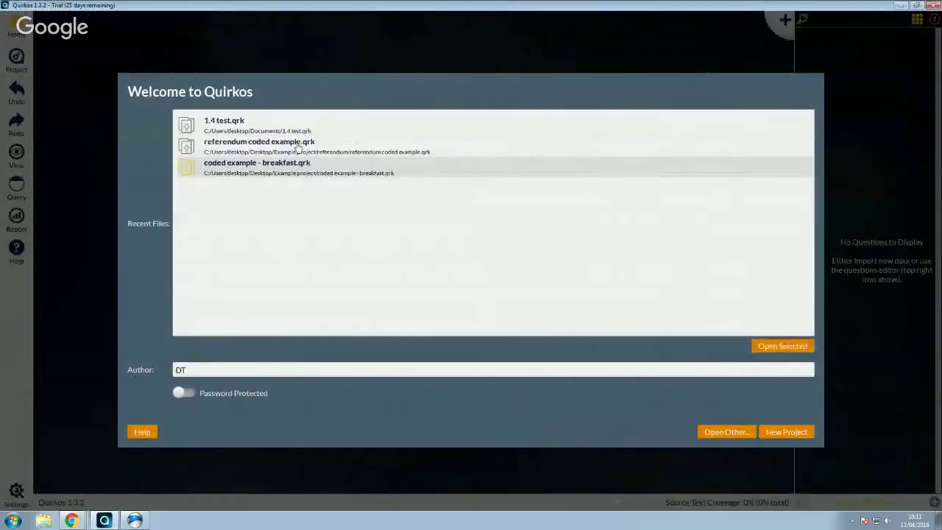
pyautogui.doubleClick(305, 173)
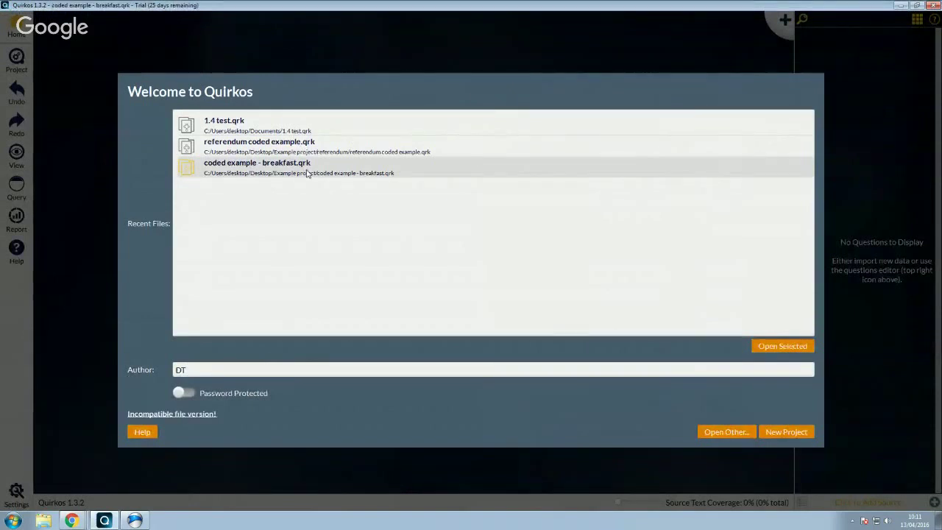
pyautogui.doubleClick(301, 150)
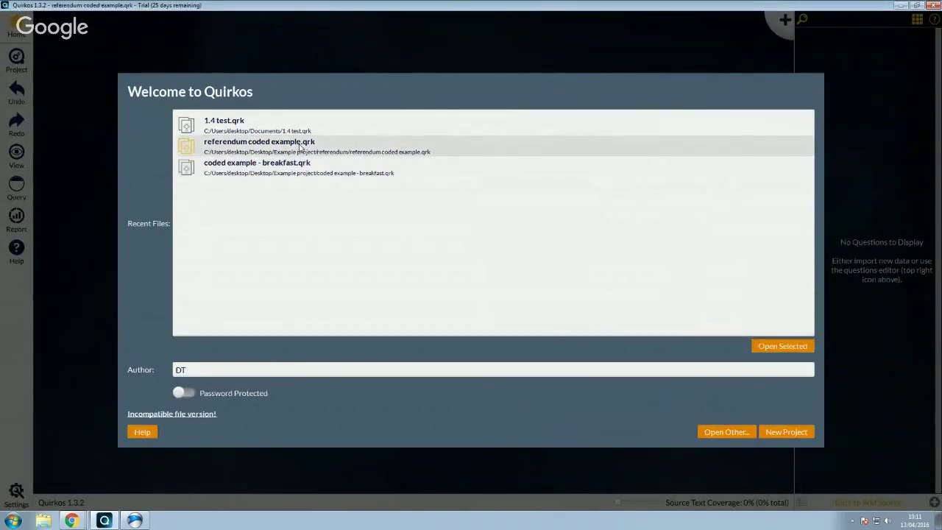
pyautogui.click(72, 521)
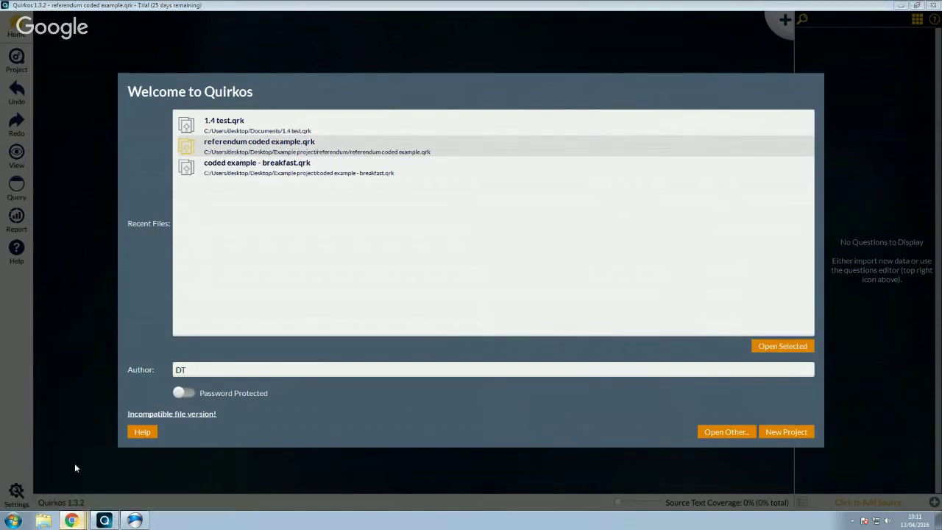
pyautogui.click(74, 464)
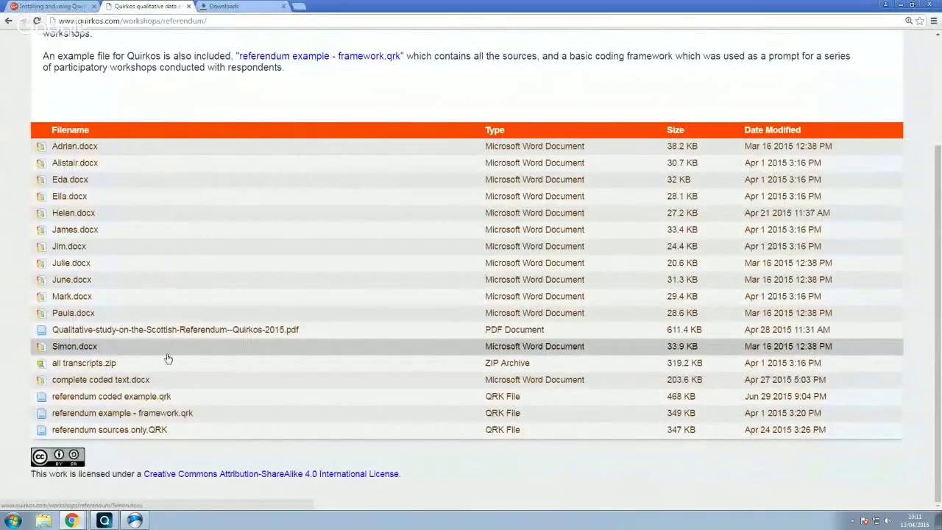
# Return to the breakfast example listing, download breakfast.qrk and open it in Quirkos
pyautogui.hotkey('alt', 'Left')
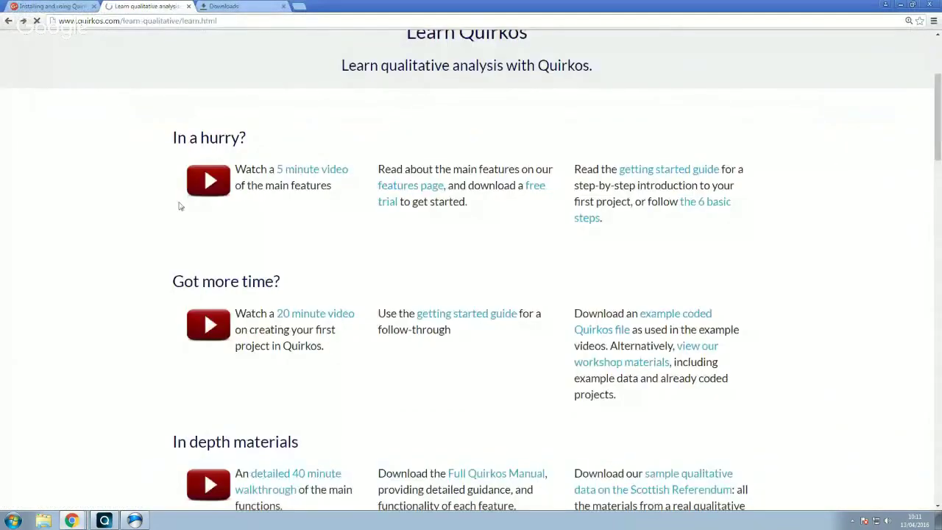
pyautogui.hotkey('alt', 'Left')
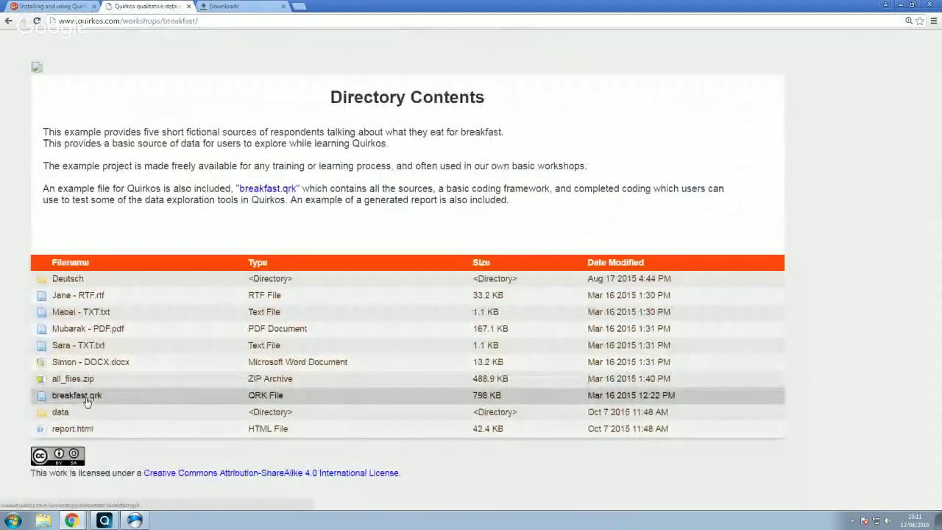
pyautogui.click(85, 397)
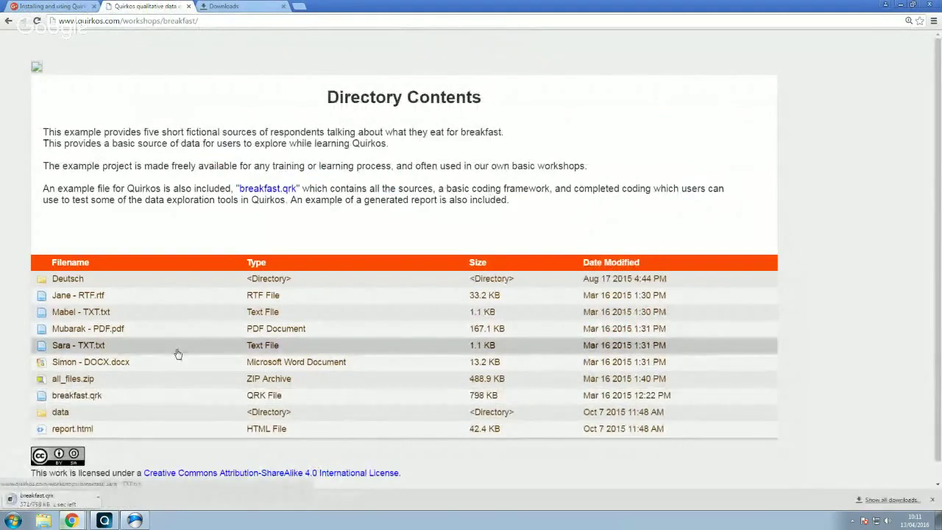
pyautogui.click(73, 504)
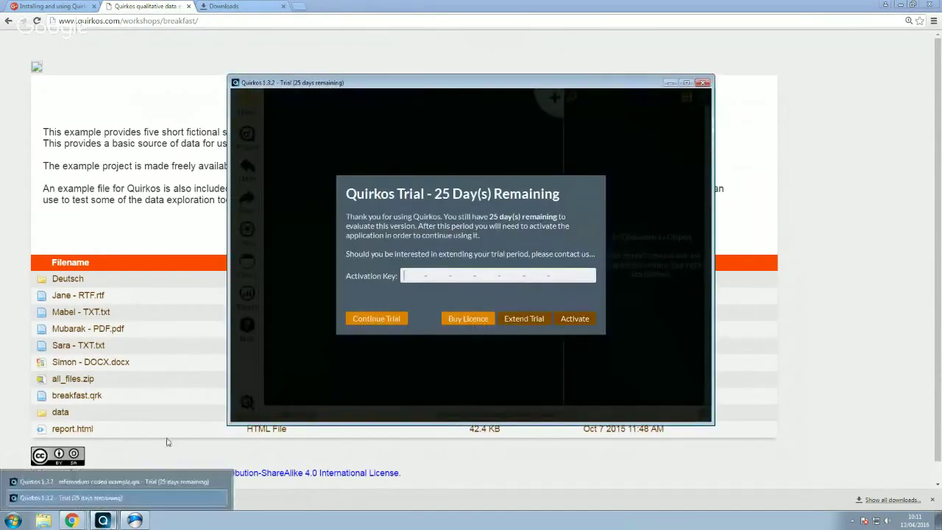
# Continue the trial, open breakfast.qrk maximized with a wider transcript panel, then return to the Welcome window
pyautogui.click(376, 321)
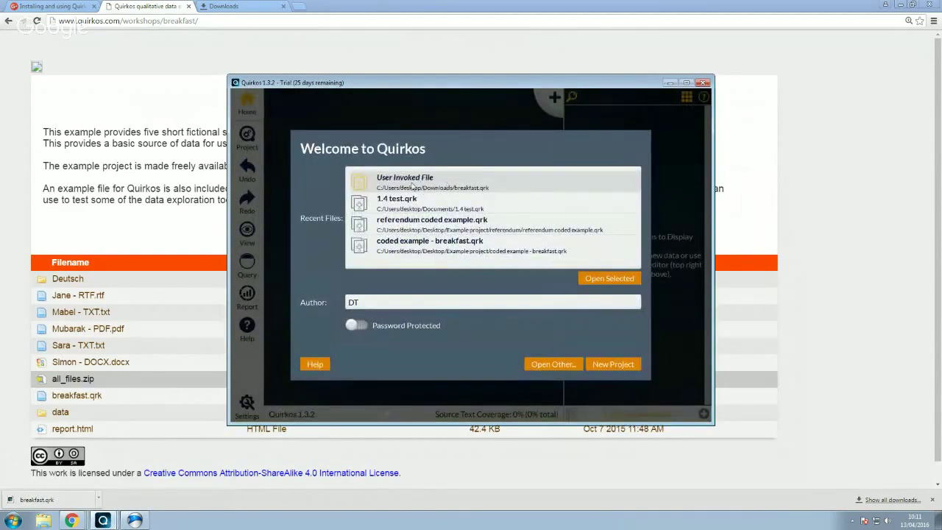
pyautogui.doubleClick(484, 190)
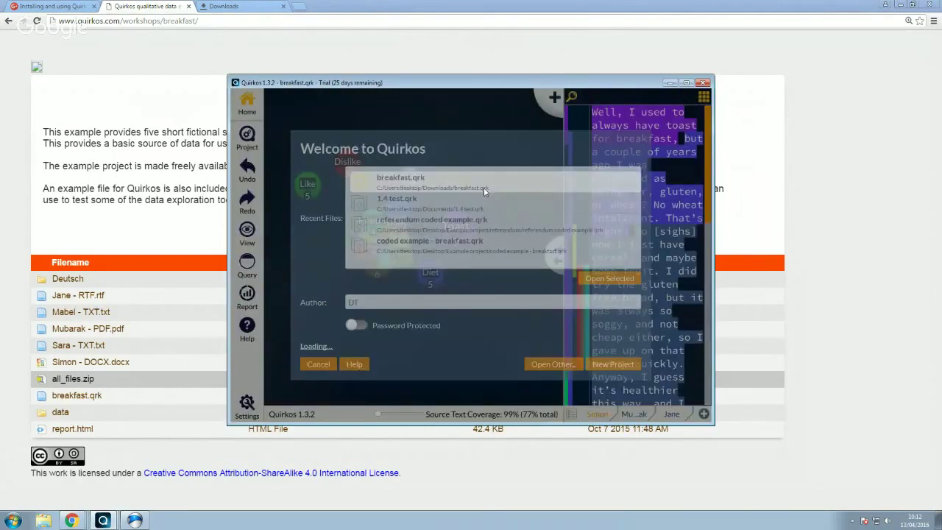
pyautogui.doubleClick(556, 81)
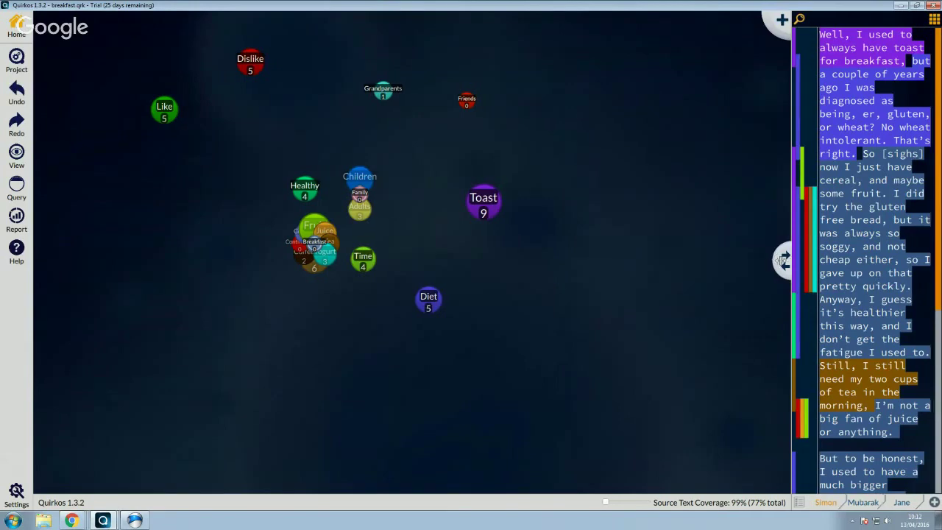
pyautogui.moveTo(788, 259); pyautogui.dragTo(661, 265)
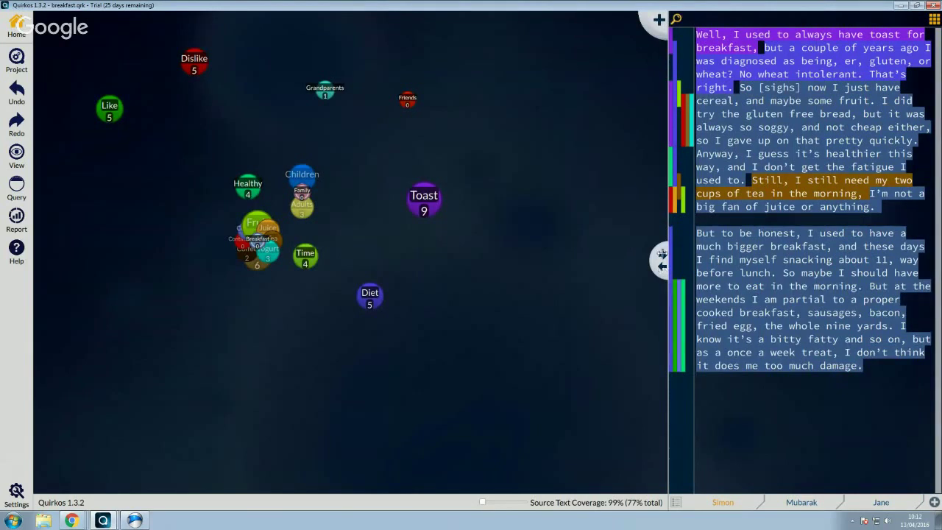
pyautogui.click(20, 62)
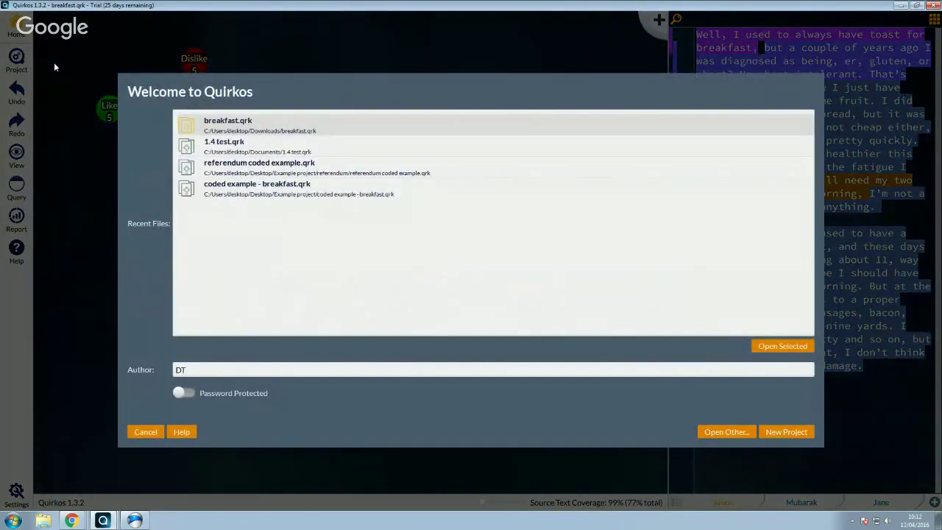
# Start a new project and replace the author initials with the user's name
pyautogui.click(787, 432)
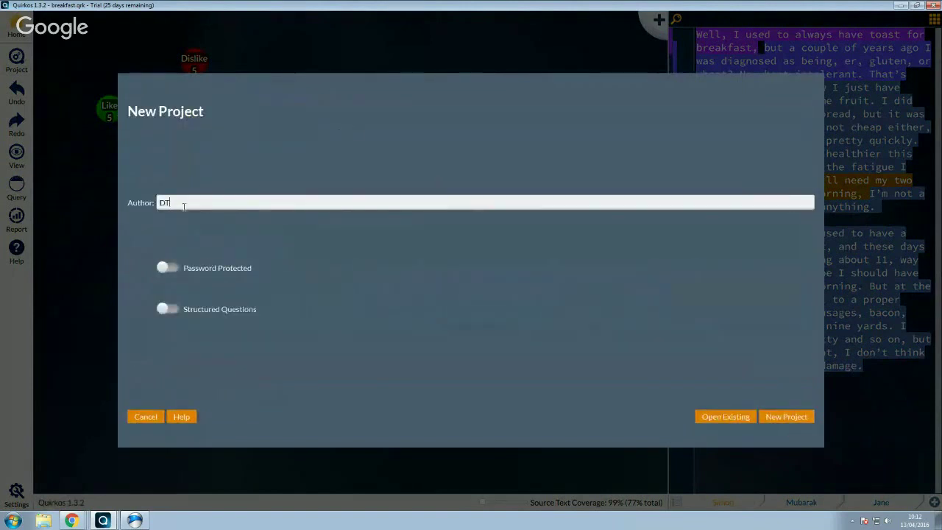
pyautogui.doubleClick(206, 203)
pyautogui.write('Daniel')
# Try password protection with a test password and structured questions, then leave both turned off
pyautogui.click(175, 269)
pyautogui.click(221, 166)
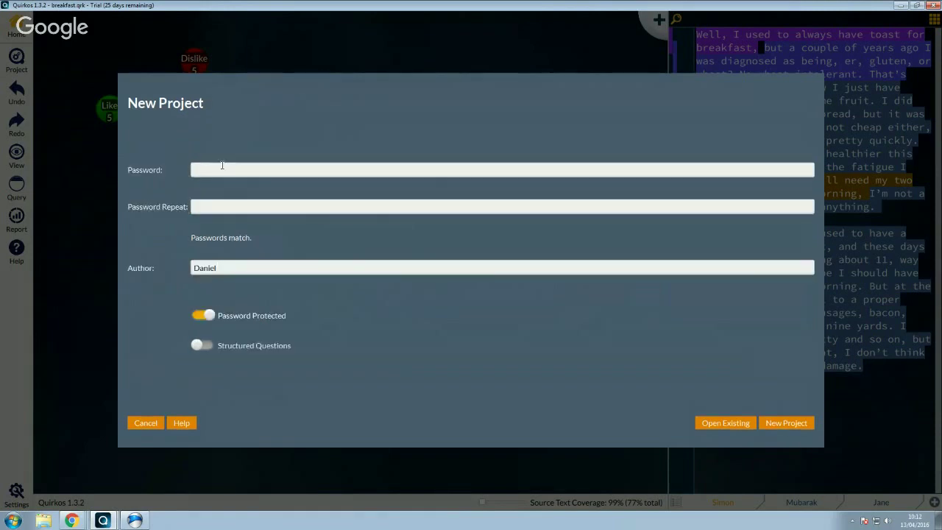
pyautogui.write('abc')
pyautogui.click(251, 205)
pyautogui.write('abc')
pyautogui.click(213, 350)
pyautogui.click(201, 346)
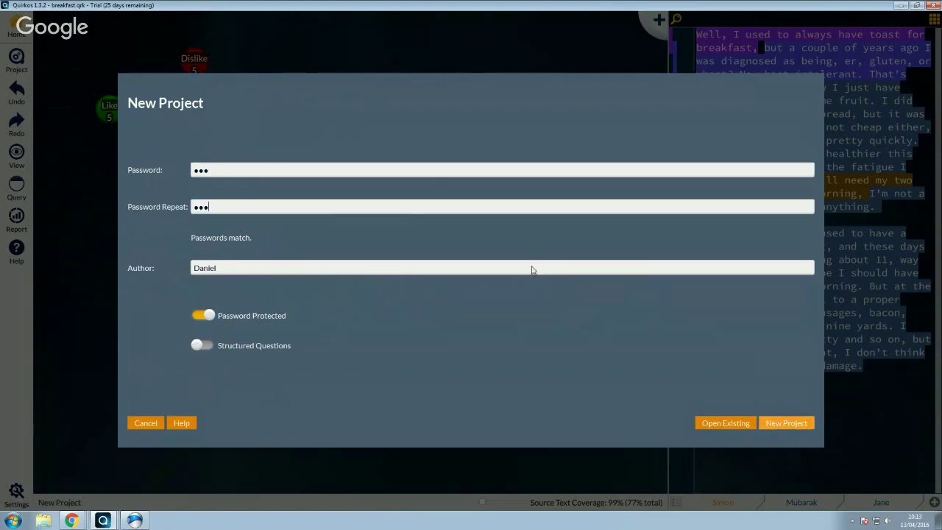
pyautogui.moveTo(405, 172); pyautogui.dragTo(174, 171)
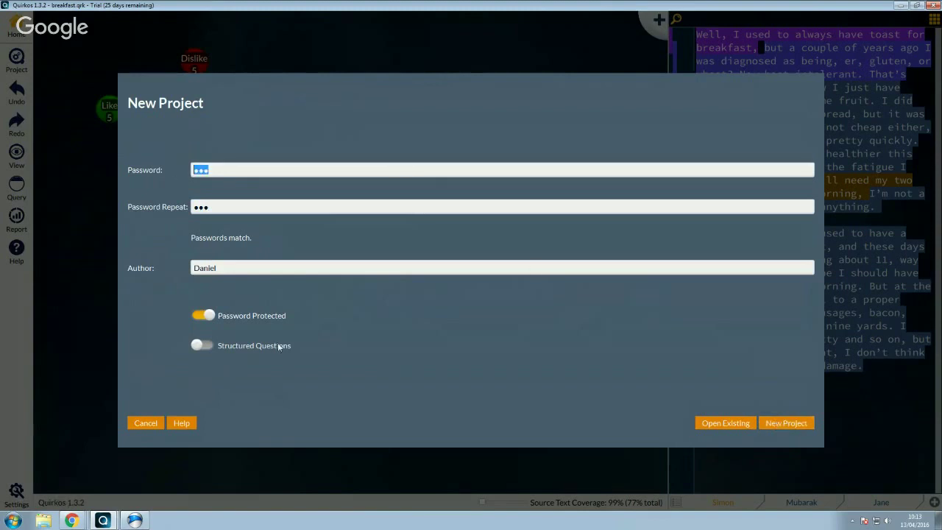
pyautogui.click(205, 320)
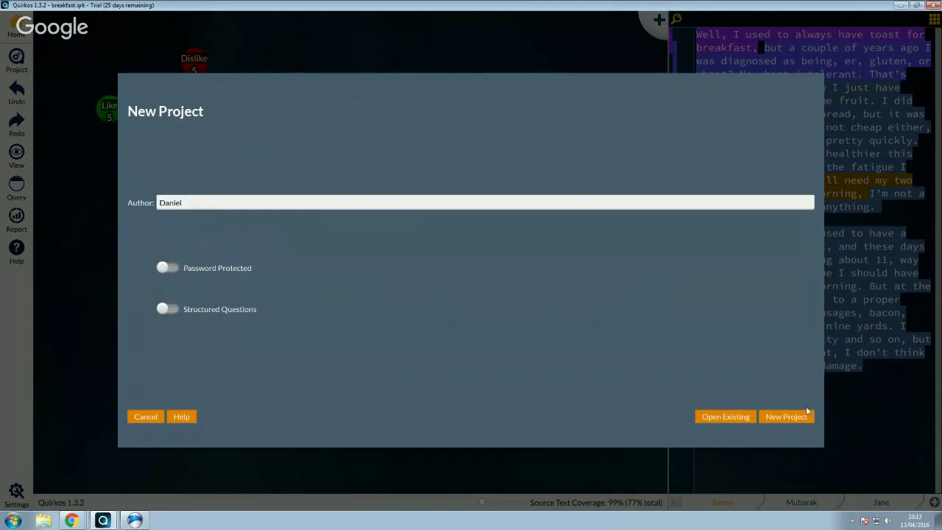
# Save the new project as 'test project' on the Desktop
pyautogui.click(785, 417)
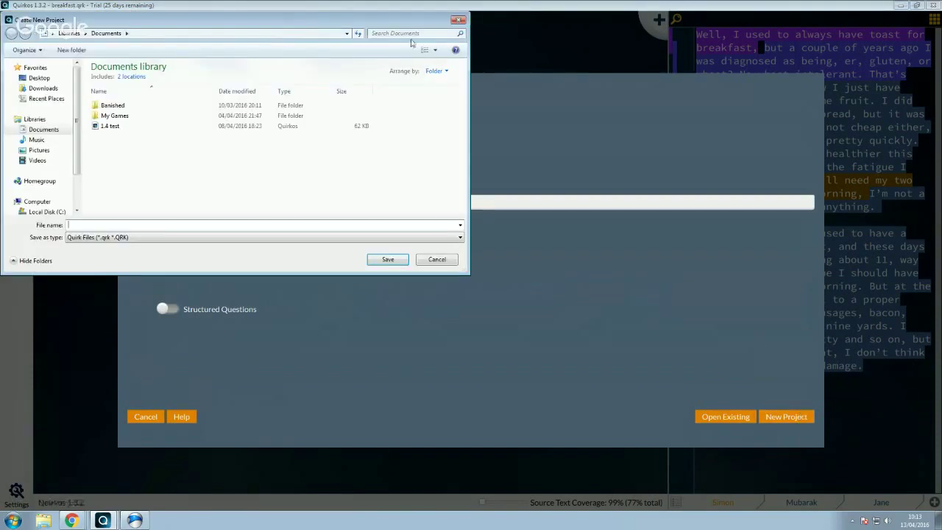
pyautogui.moveTo(314, 22); pyautogui.dragTo(530, 90)
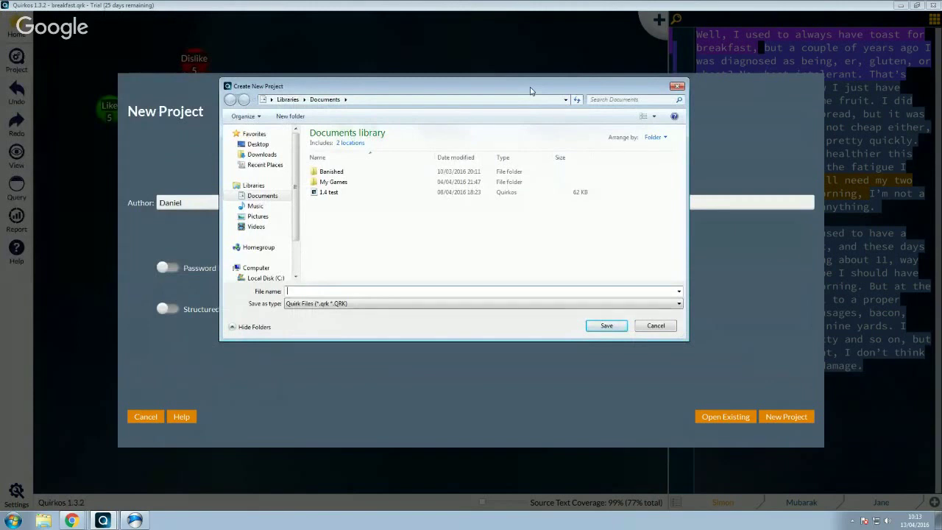
pyautogui.click(282, 197)
pyautogui.click(257, 144)
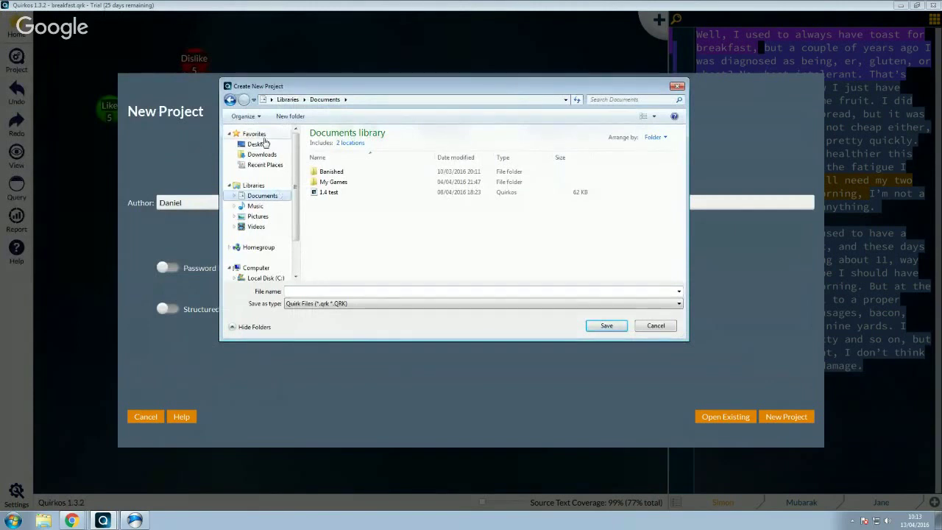
pyautogui.click(376, 290)
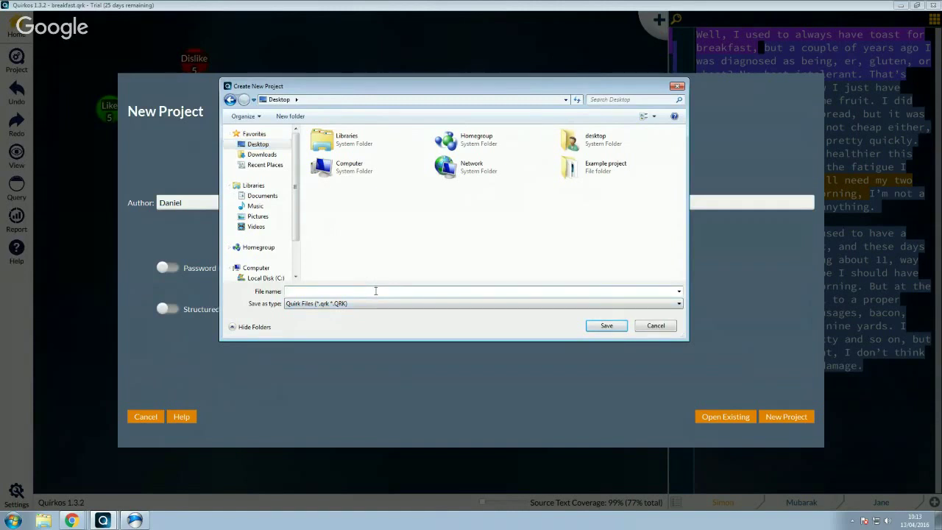
pyautogui.write('test project')
pyautogui.click(611, 326)
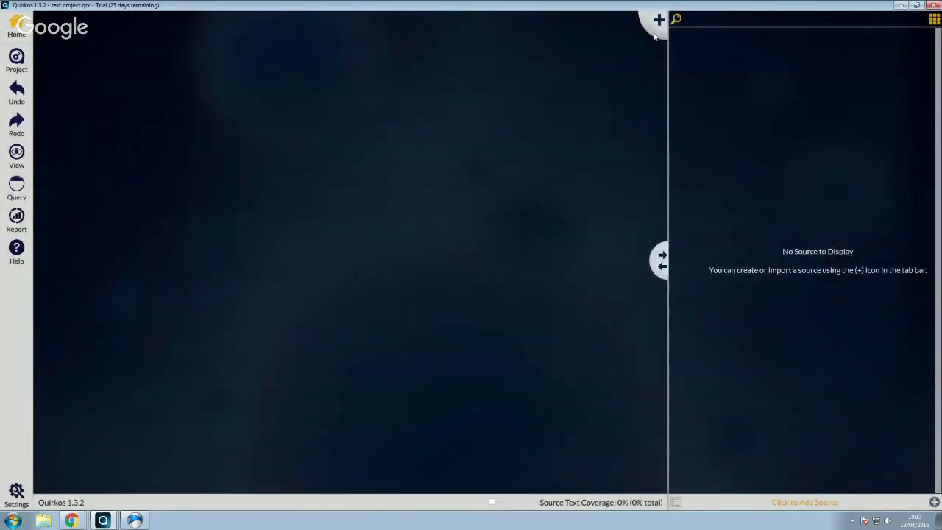
# Add a quirk titled 'Test' to the project canvas
pyautogui.click(656, 32)
pyautogui.doubleClick(178, 139)
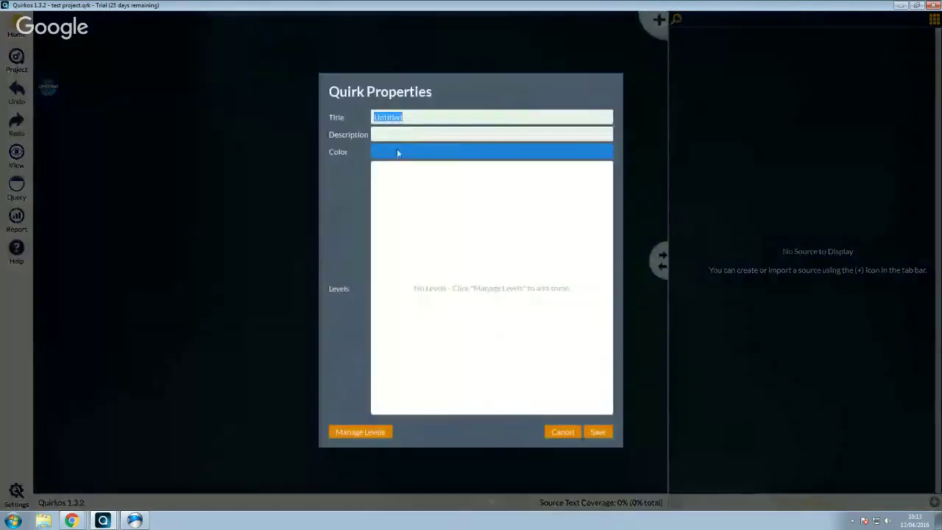
pyautogui.write('Test')
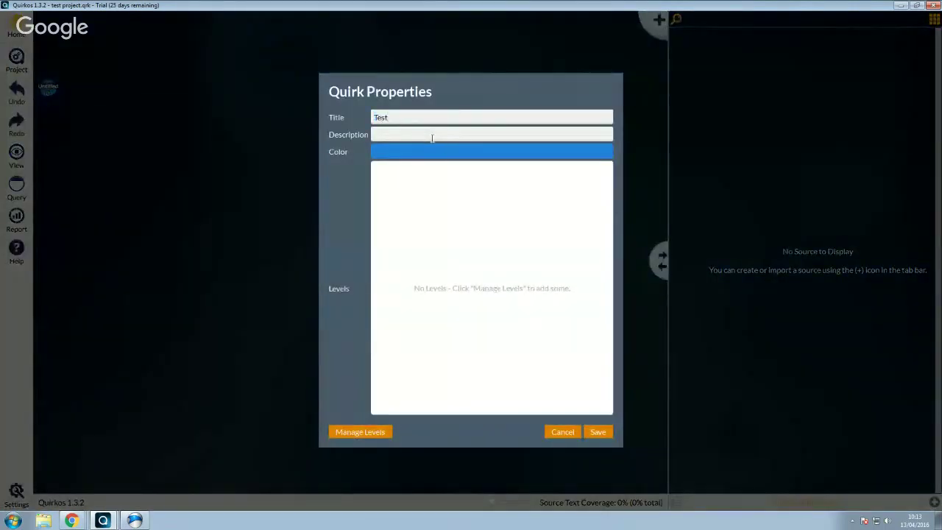
pyautogui.click(598, 432)
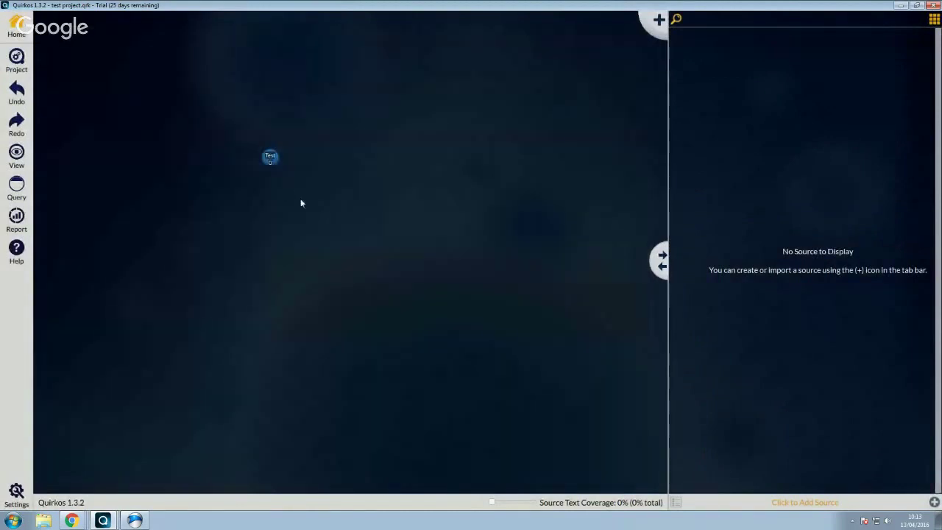
# Import Jane - RTF from Desktop > Example project as a source titled 'Jane'
pyautogui.click(934, 504)
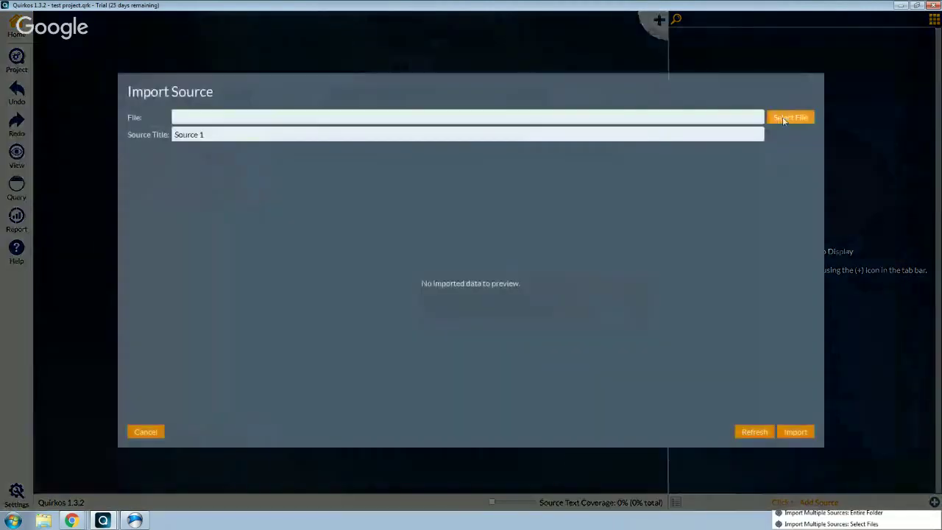
pyautogui.click(791, 117)
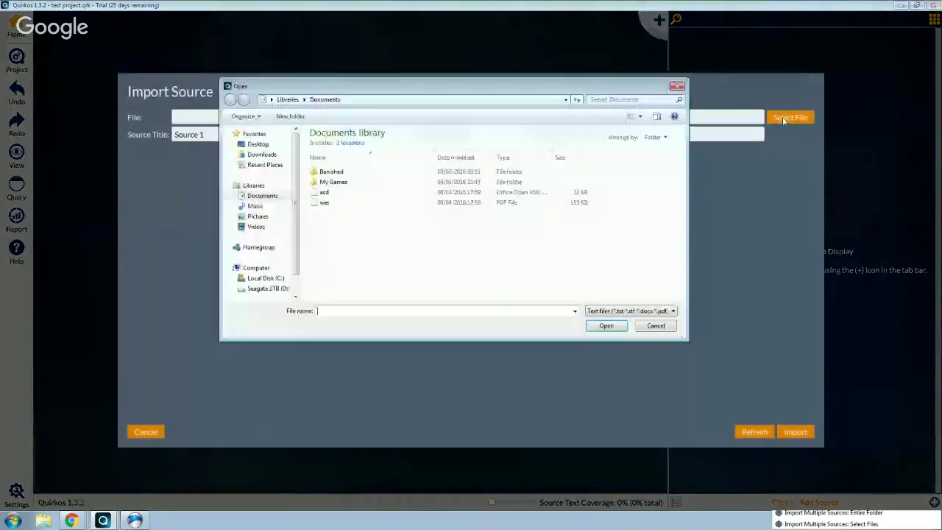
pyautogui.click(259, 145)
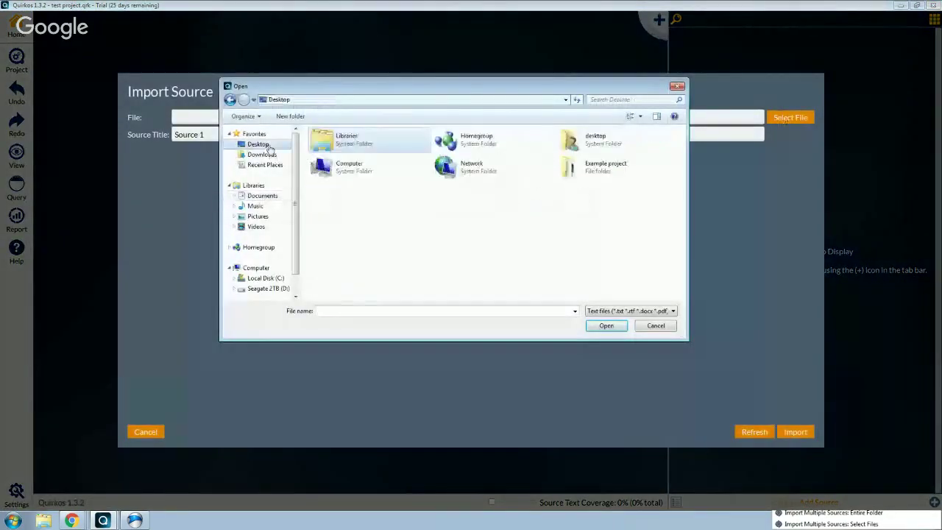
pyautogui.doubleClick(605, 166)
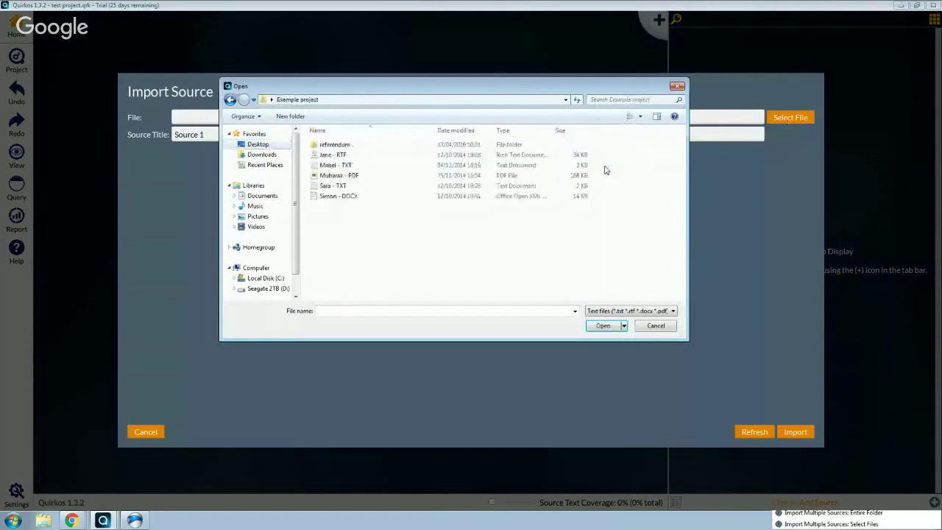
pyautogui.click(389, 160)
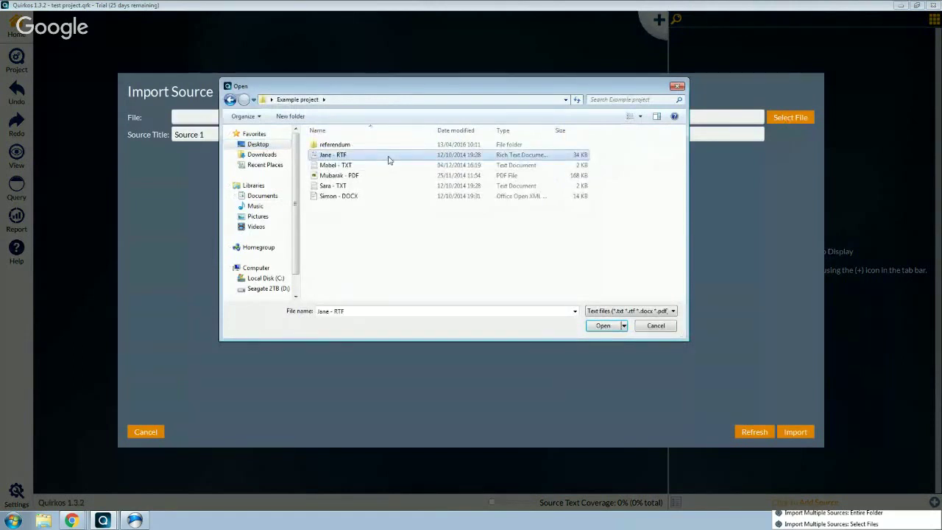
pyautogui.doubleClick(388, 159)
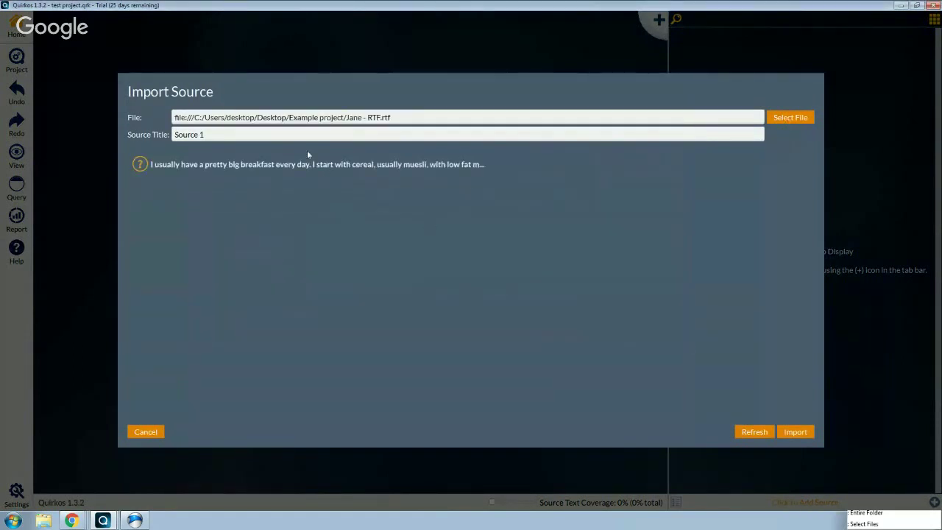
pyautogui.moveTo(293, 137); pyautogui.dragTo(3, 136)
pyautogui.write('J')
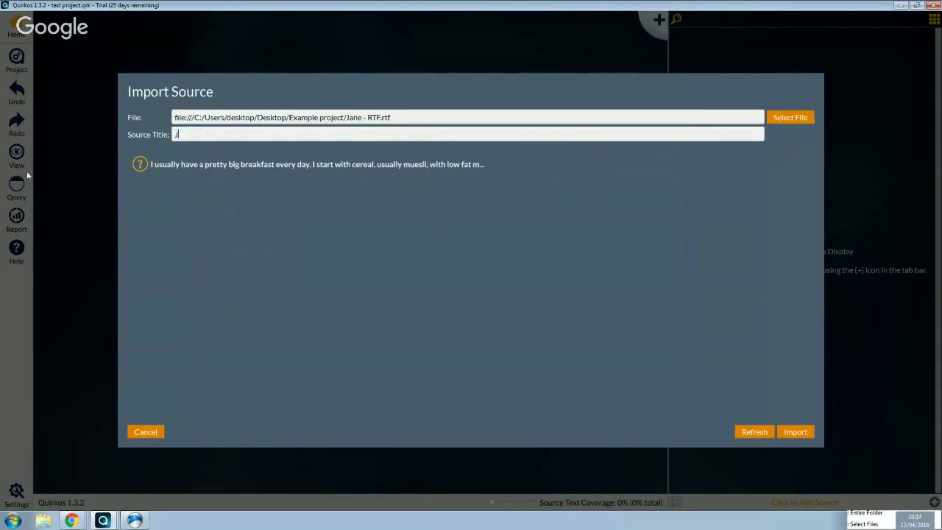
pyautogui.write('ane')
pyautogui.click(795, 433)
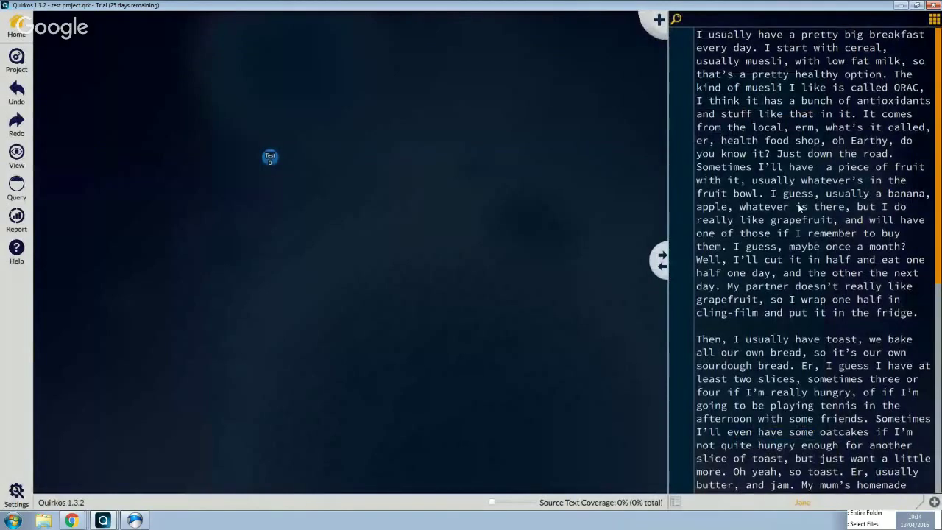
# Code the grapefruit passage to Test and add a second quirk named Test 2
pyautogui.moveTo(800, 207); pyautogui.dragTo(821, 260)
pyautogui.moveTo(822, 259); pyautogui.dragTo(270, 156)
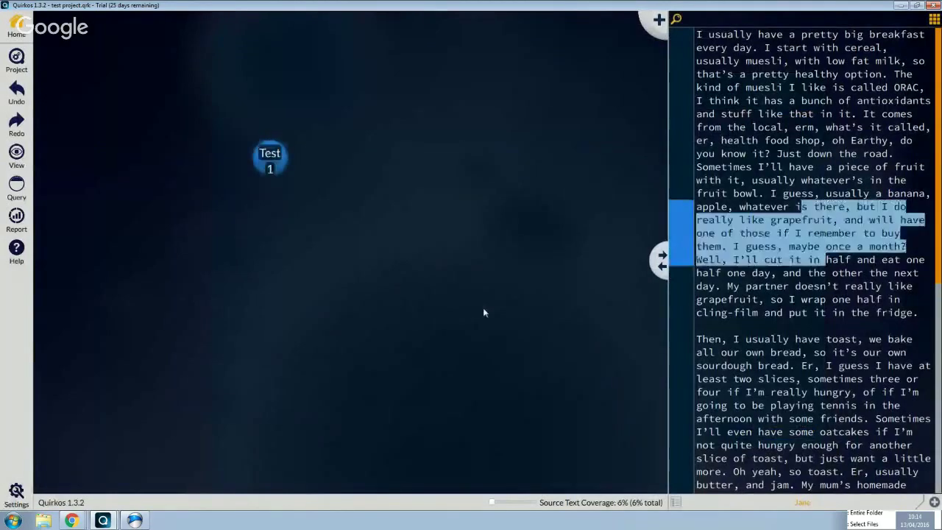
pyautogui.click(657, 31)
pyautogui.doubleClick(271, 156)
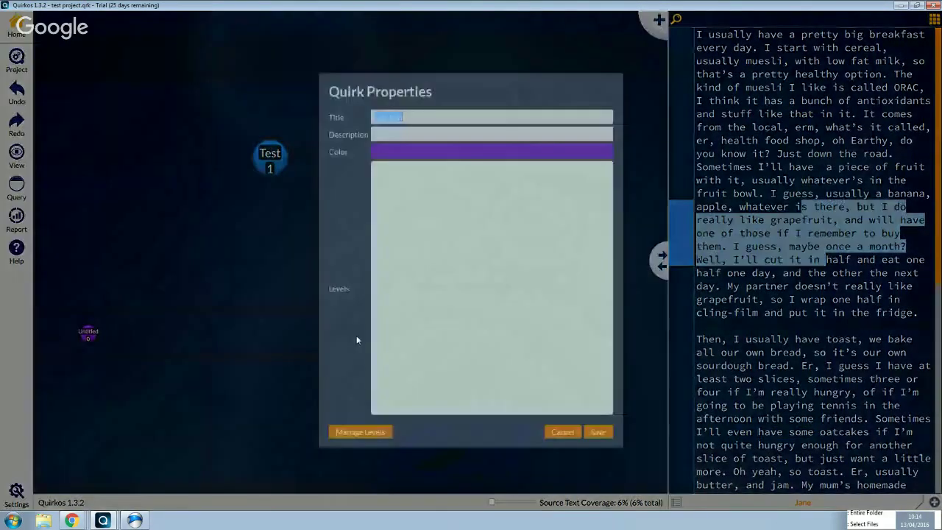
pyautogui.press('Return')
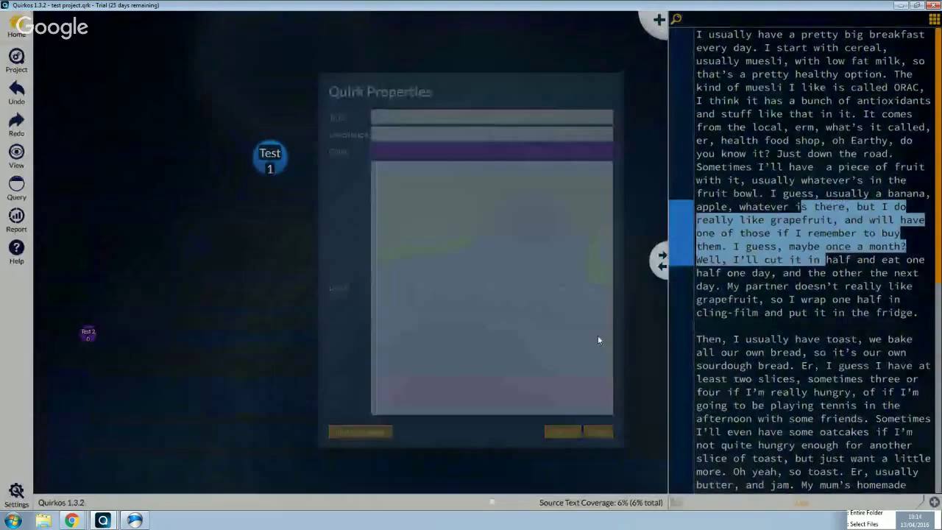
# Code a longer passage to Test 2 and the toast passage to Test
pyautogui.moveTo(826, 314); pyautogui.dragTo(826, 314)
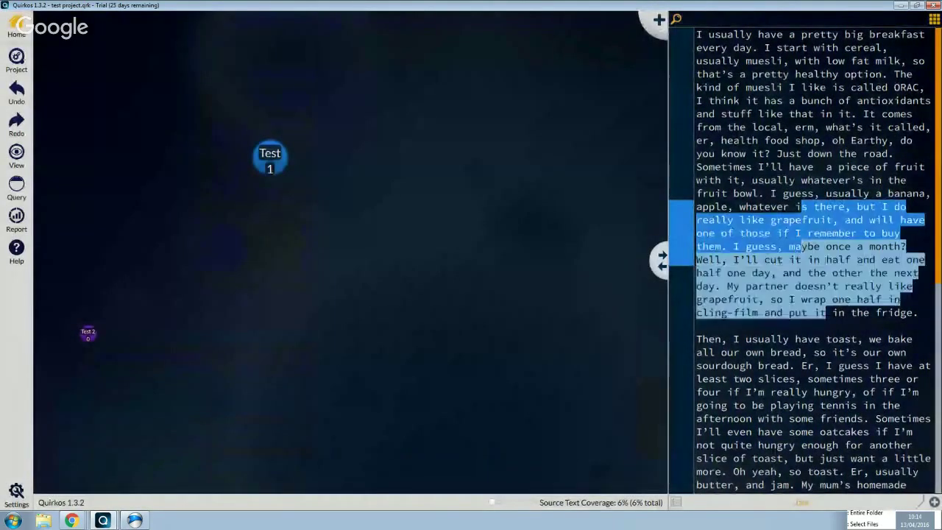
pyautogui.moveTo(810, 251); pyautogui.dragTo(92, 330)
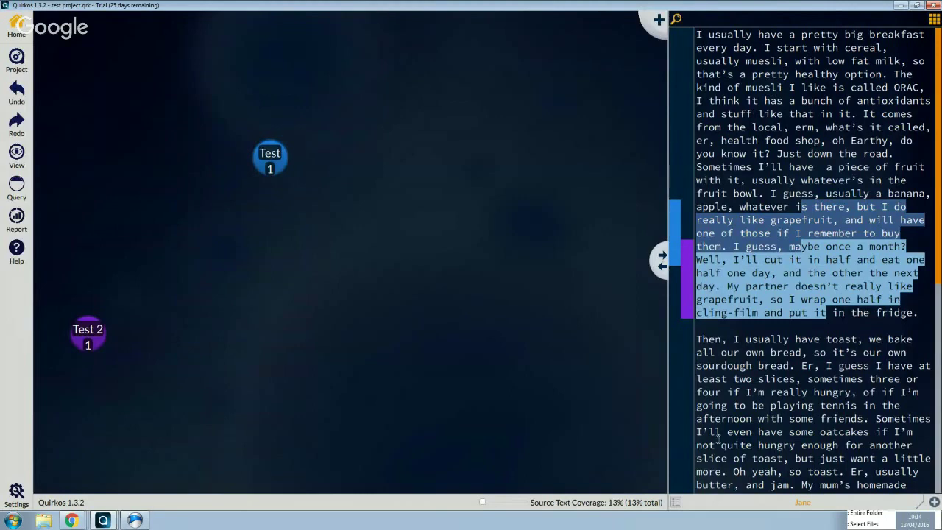
pyautogui.moveTo(782, 419); pyautogui.dragTo(790, 366)
pyautogui.moveTo(736, 392); pyautogui.dragTo(259, 152)
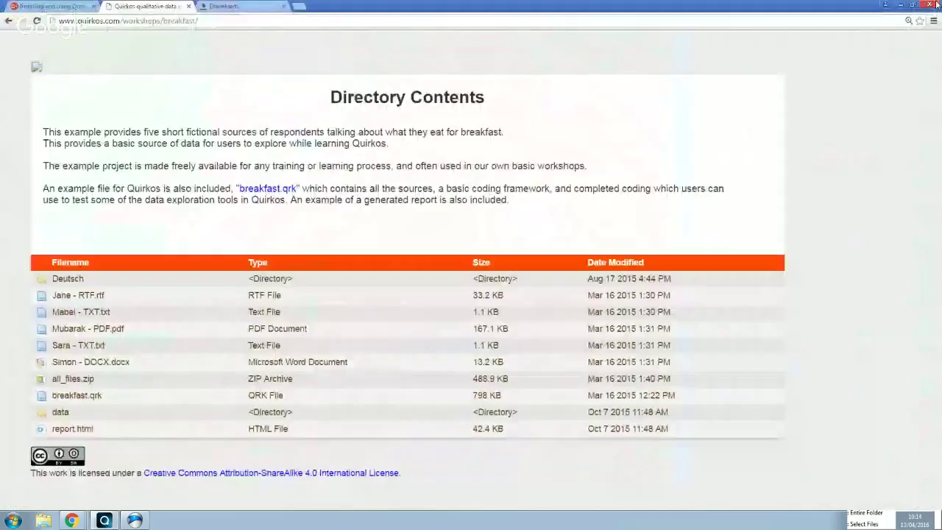
# Close Quirkos, move the test project file to the desktop centre, and relaunch Quirkos
pyautogui.click(902, 5)
pyautogui.click(901, 5)
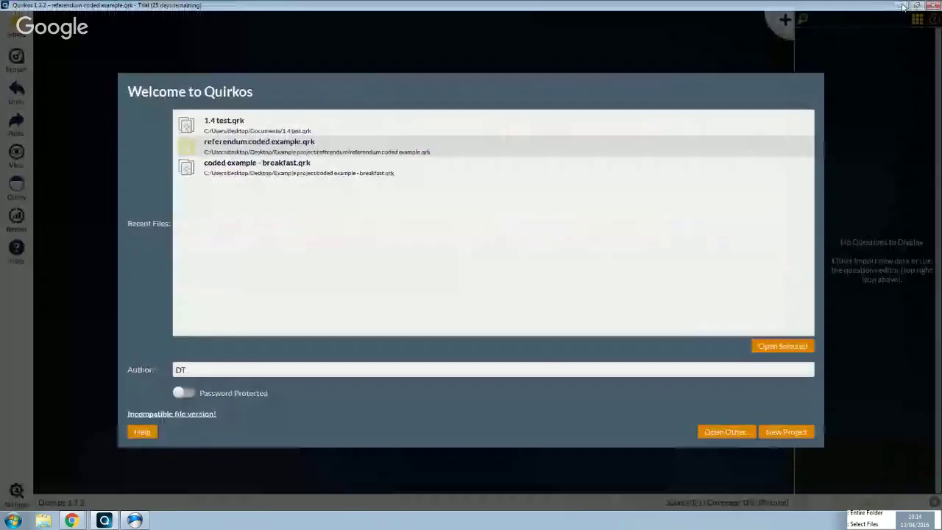
pyautogui.click(936, 5)
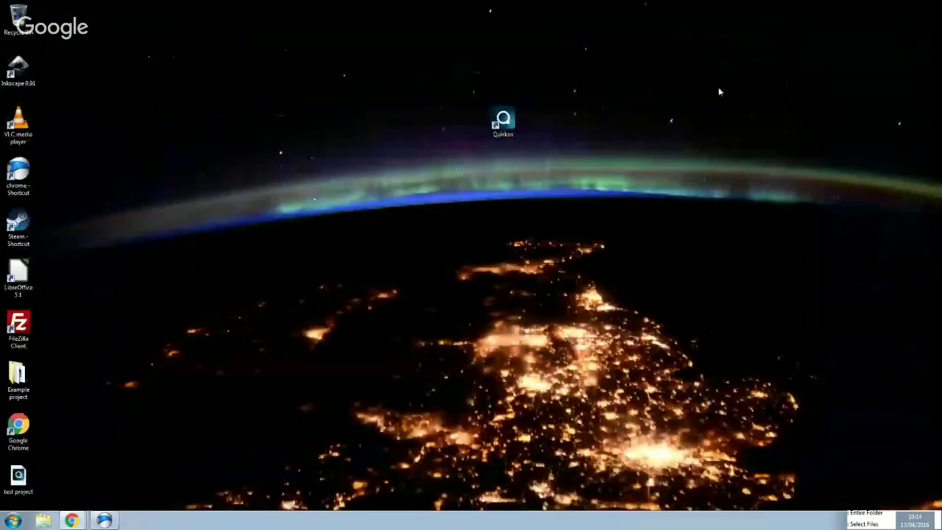
pyautogui.click(19, 475)
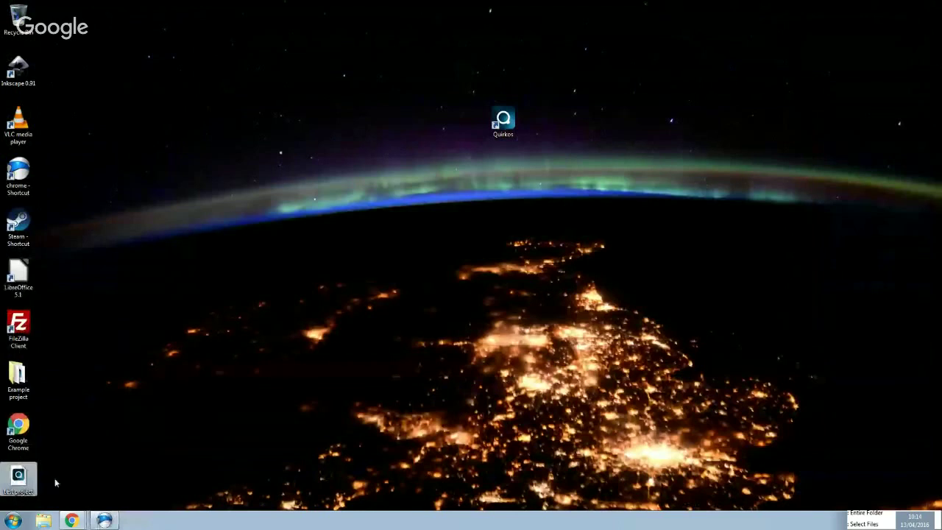
pyautogui.moveTo(332, 215); pyautogui.dragTo(335, 217)
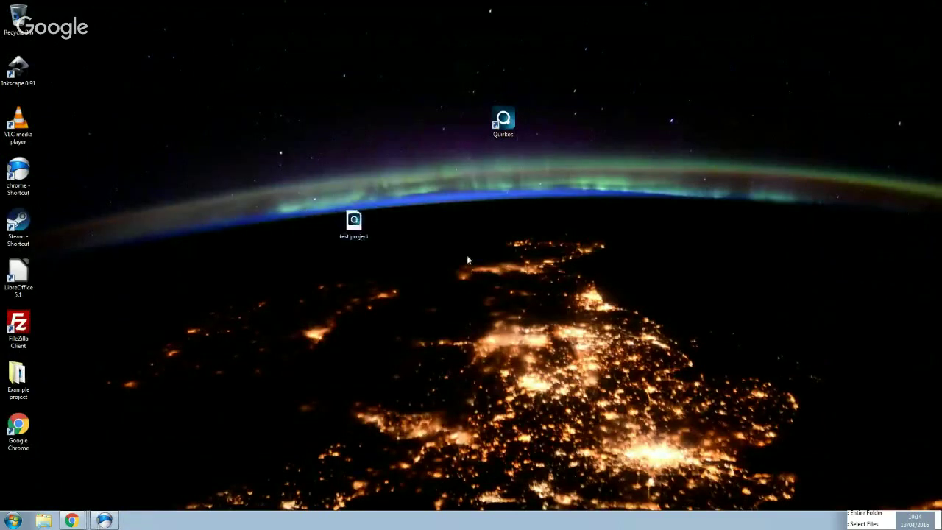
pyautogui.click(380, 246)
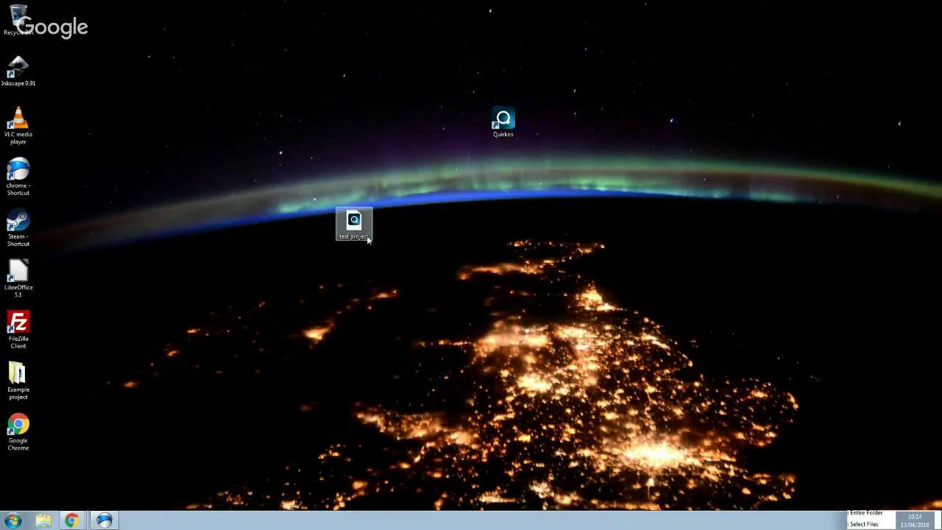
pyautogui.doubleClick(503, 127)
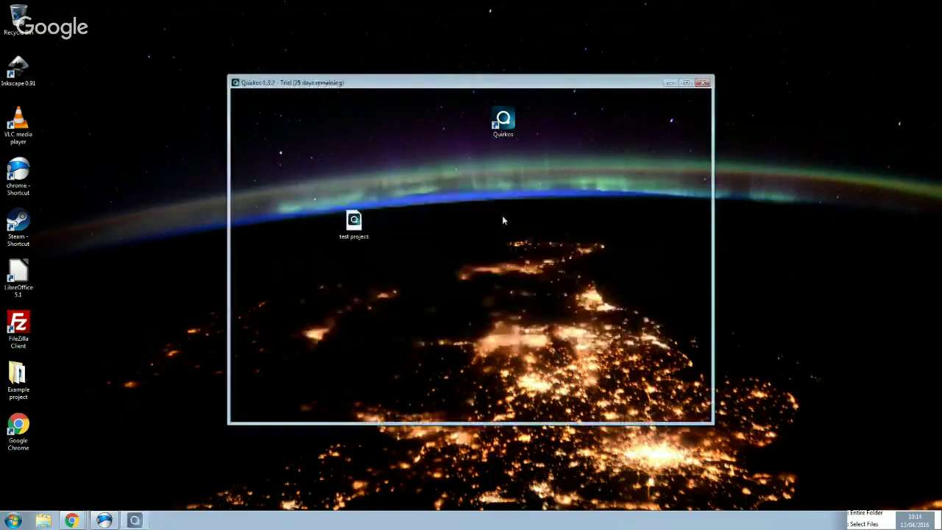
# Continue the trial, try reopening test project.qrk, open breakfast.qrk, then return to Chrome's directory page
pyautogui.click(396, 321)
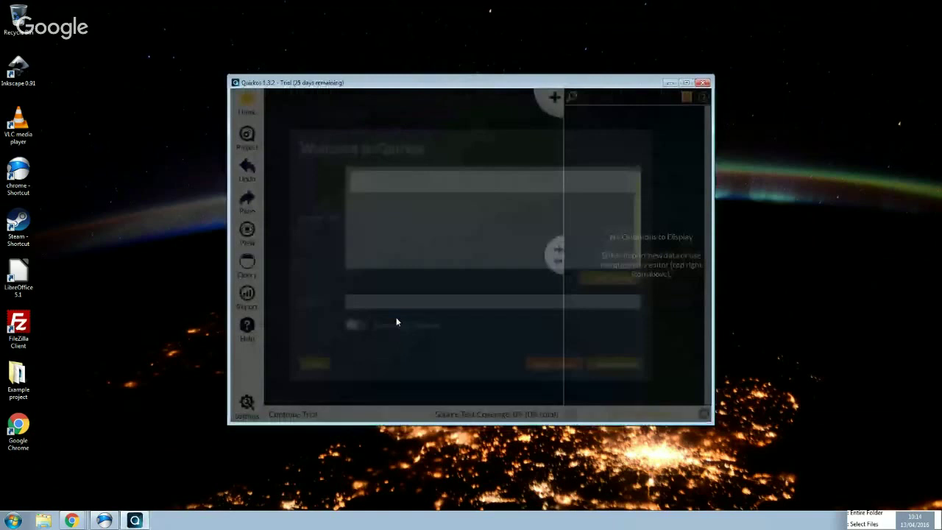
pyautogui.doubleClick(413, 186)
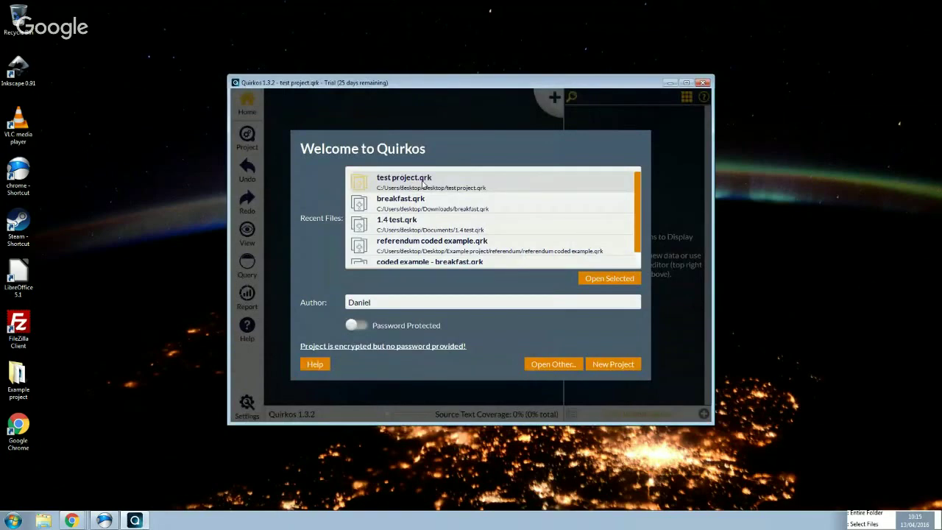
pyautogui.doubleClick(438, 209)
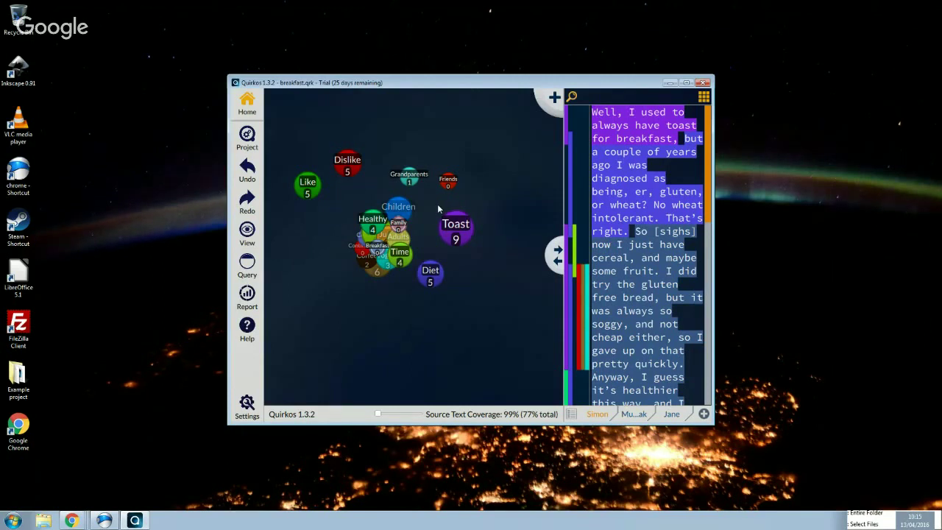
pyautogui.click(72, 522)
pyautogui.click(90, 466)
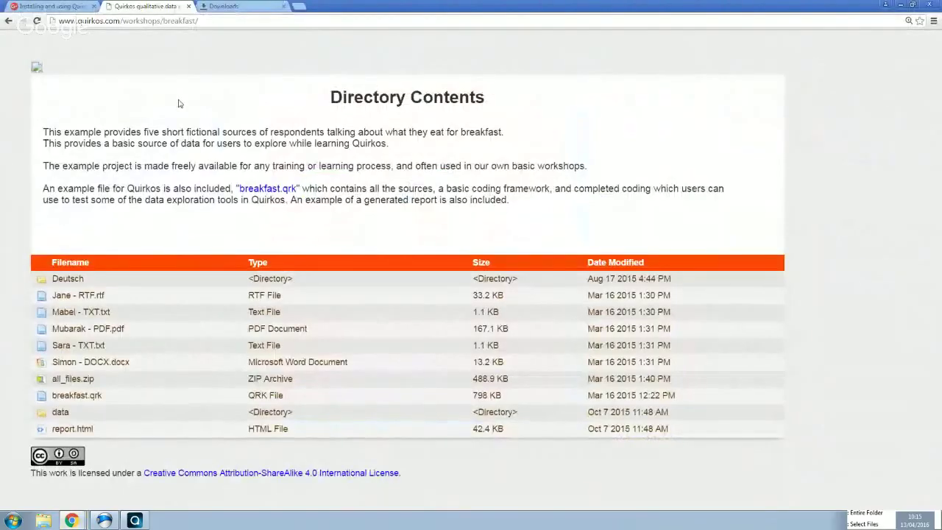
# Go back and open the Get Quirkos download page, scrolling through the Platforms section and back up
pyautogui.click(9, 21)
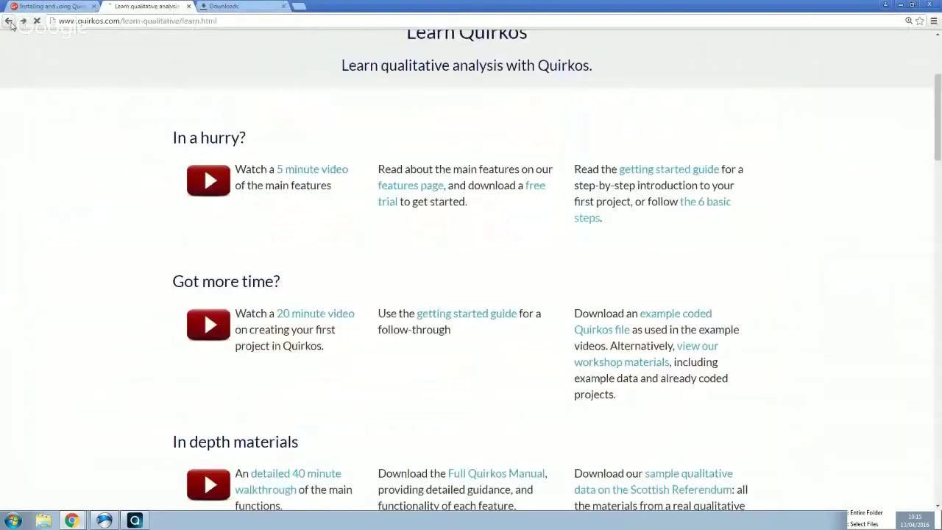
pyautogui.scroll(3, 286, 117)
pyautogui.click(287, 122)
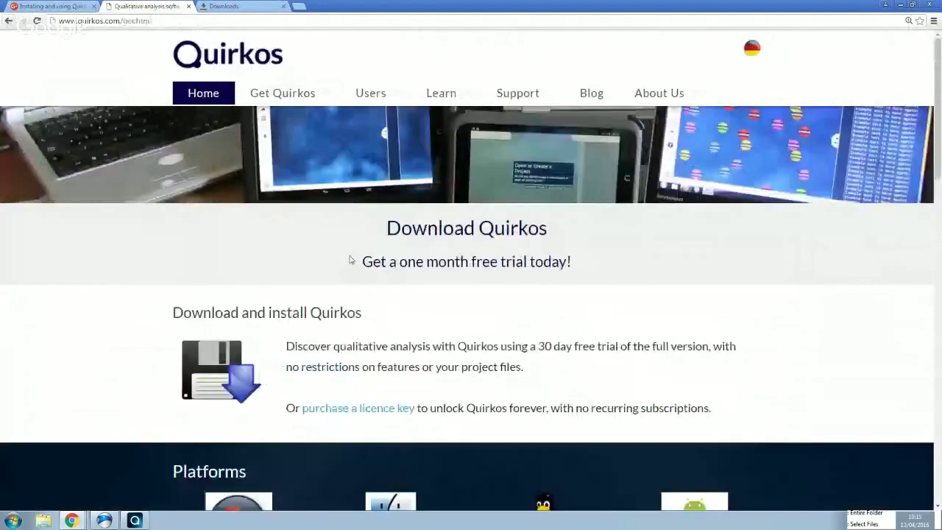
pyautogui.scroll(-3, 345, 321)
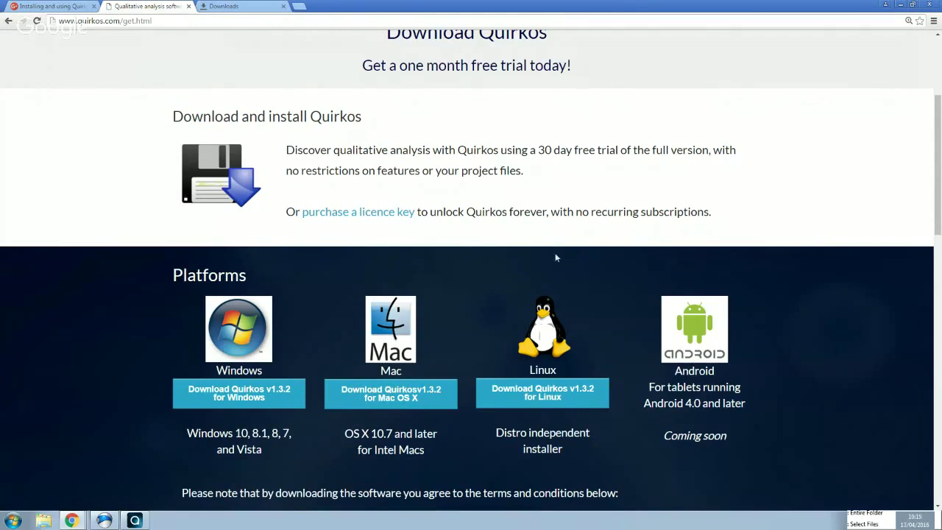
pyautogui.scroll(2, 561, 254)
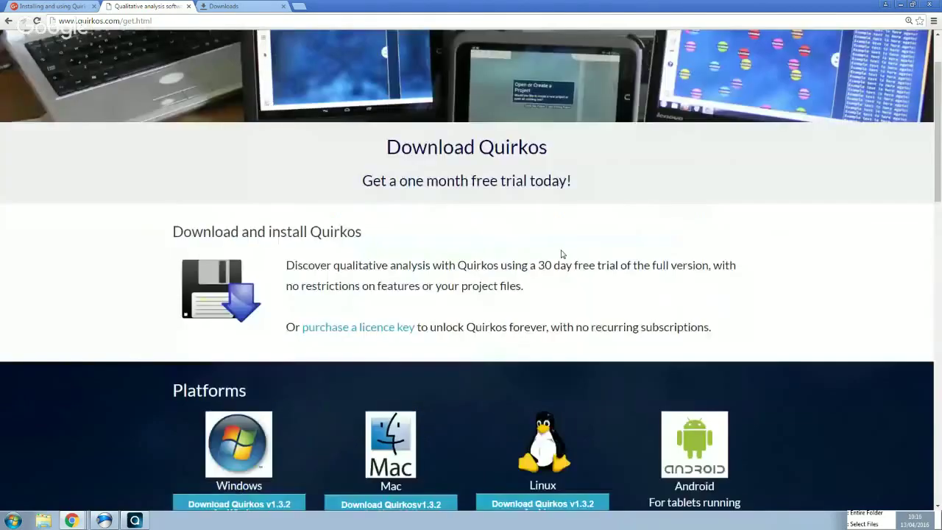
pyautogui.scroll(1, 561, 254)
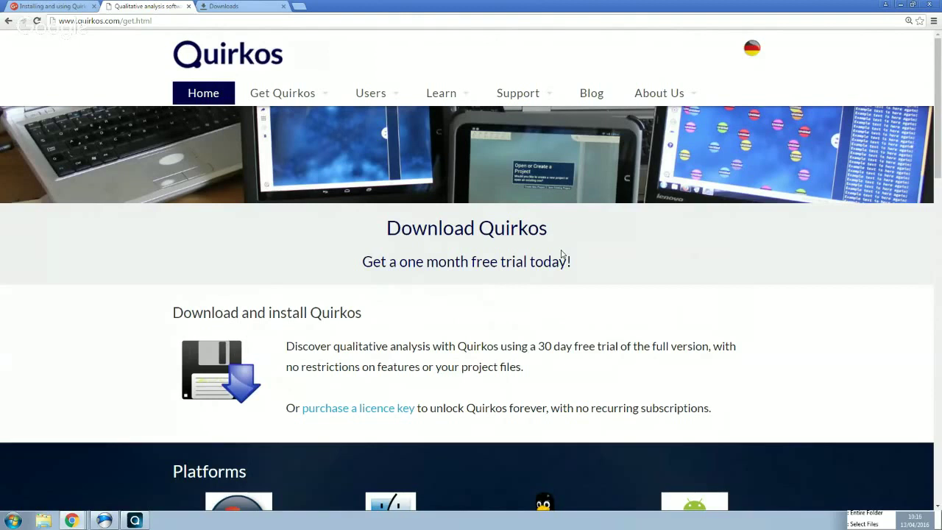
# View the Contact us details and e-mail addresses, then open the Support > Forum page
pyautogui.moveTo(660, 94)
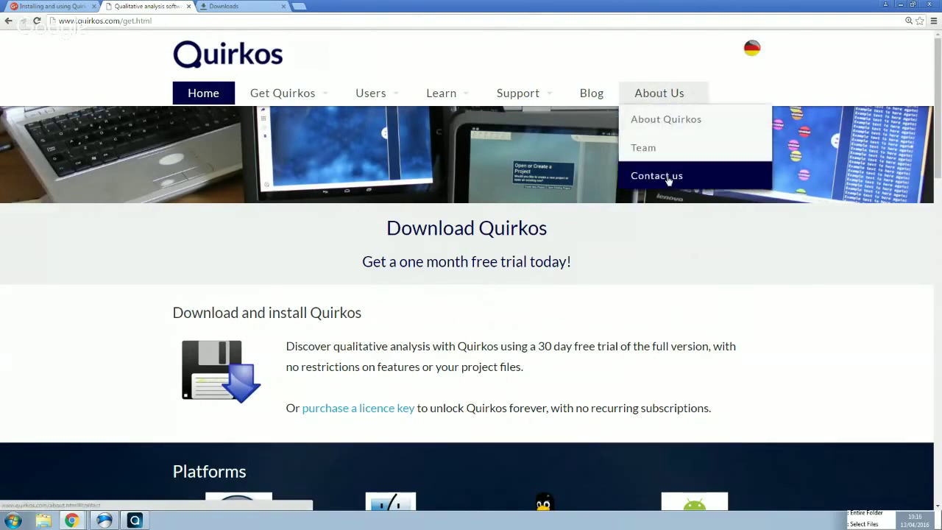
pyautogui.click(669, 176)
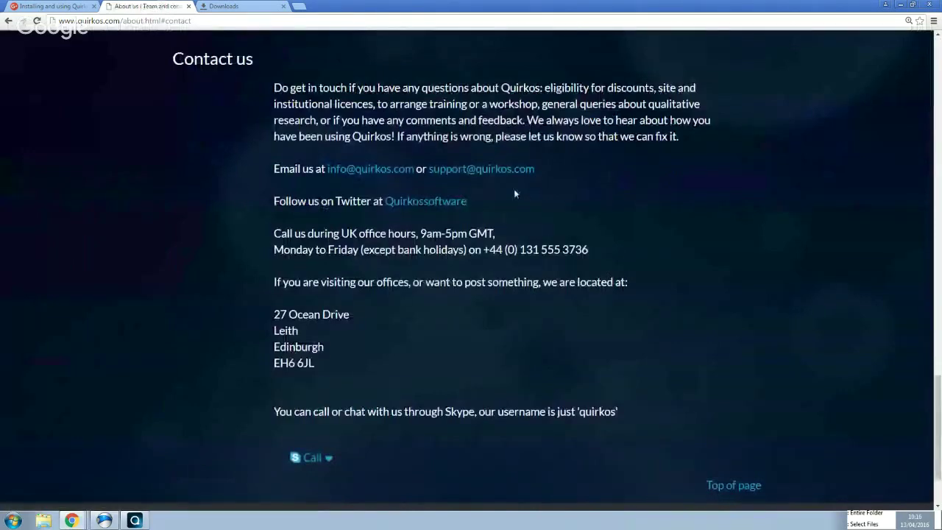
pyautogui.moveTo(315, 168); pyautogui.dragTo(557, 172)
pyautogui.click(560, 177)
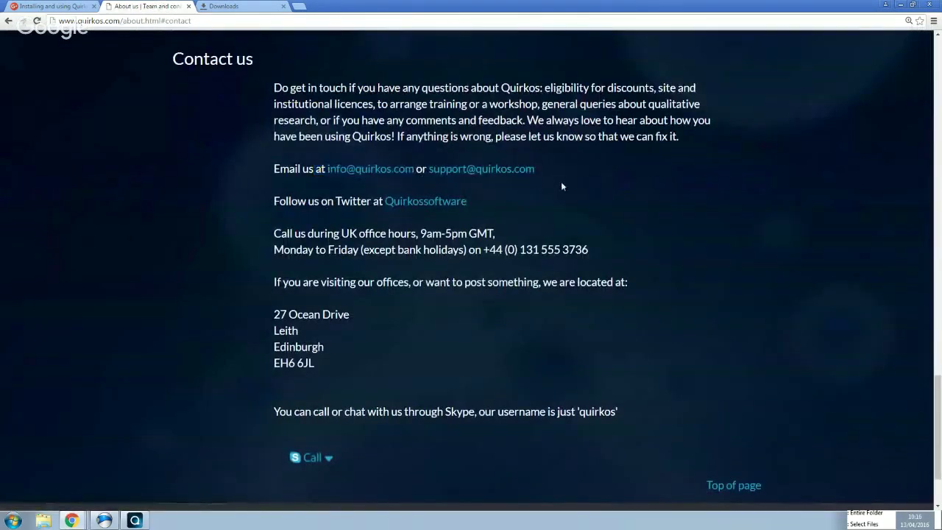
pyautogui.scroll(3, 563, 199)
pyautogui.scroll(15, 564, 197)
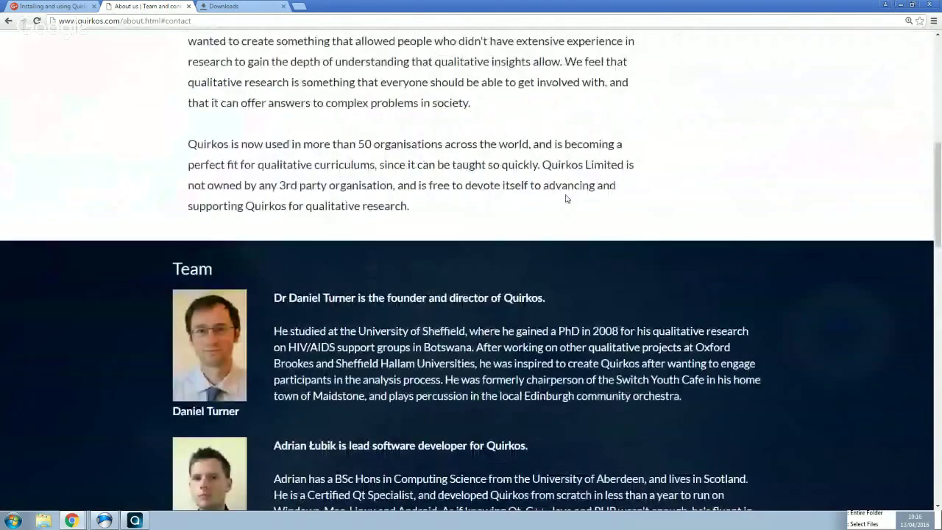
pyautogui.moveTo(517, 93)
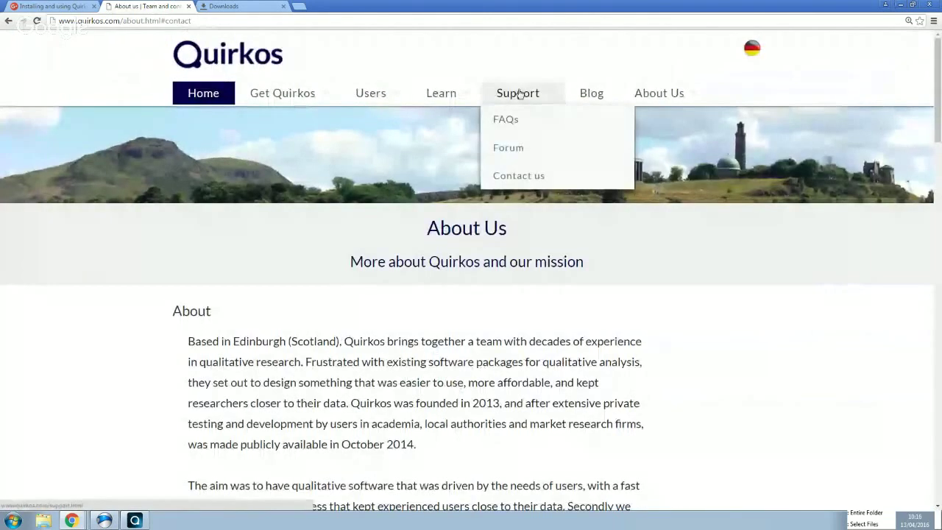
pyautogui.click(516, 148)
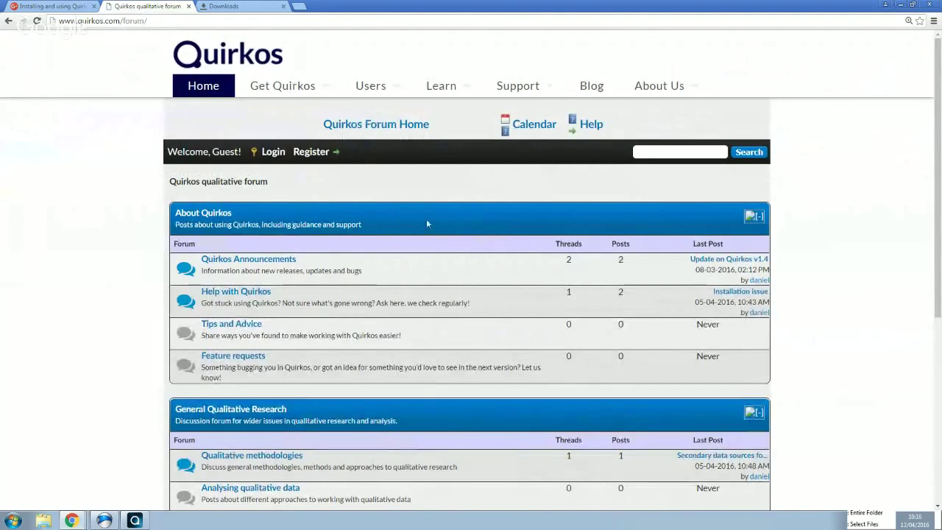
# Read the 'Update on Quirkos v1.4' thread in the Quirkos Announcements forum
pyautogui.click(248, 260)
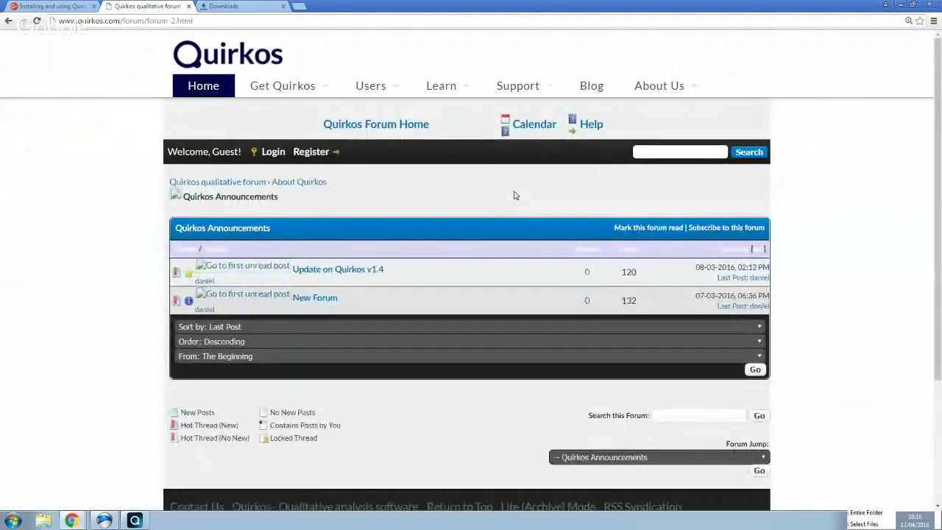
pyautogui.click(357, 276)
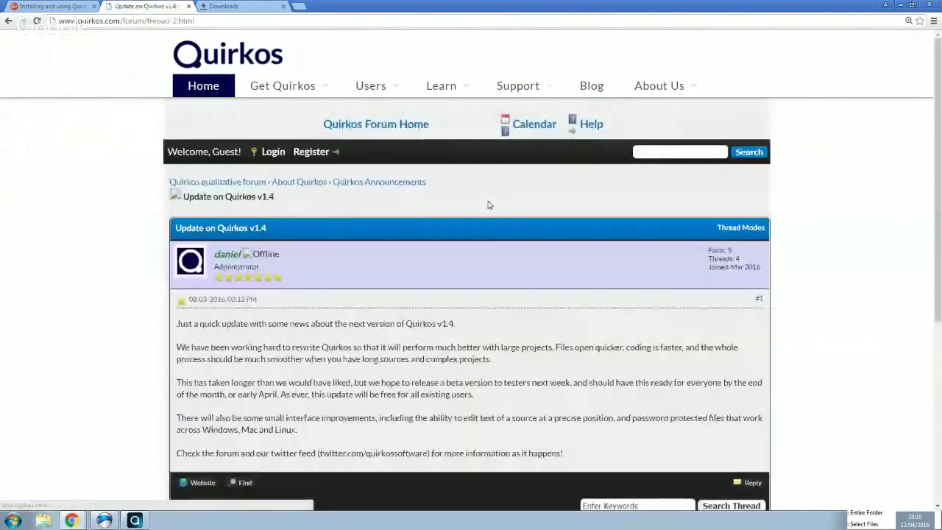
pyautogui.scroll(-2, 488, 205)
pyautogui.scroll(-2, 488, 205)
pyautogui.scroll(5, 488, 205)
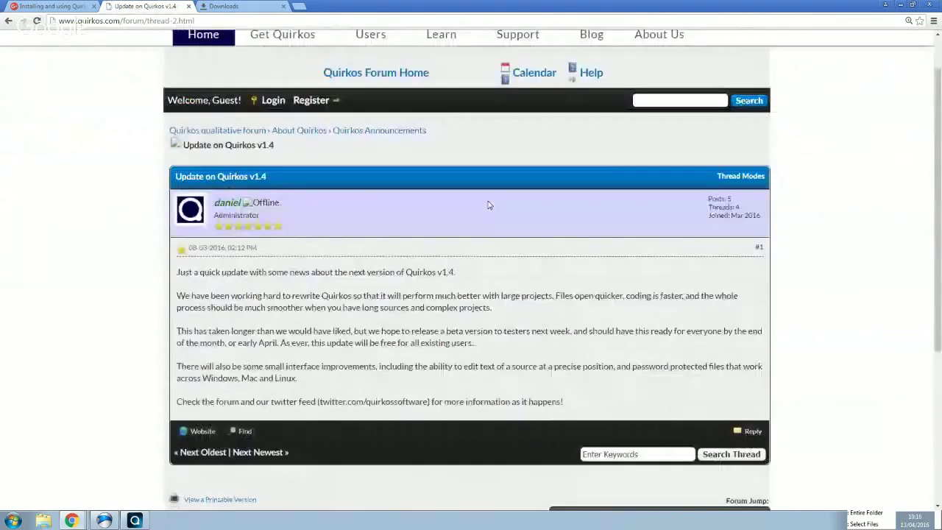
# Go back through the thread list and forum index to the Quirkos home page
pyautogui.click(8, 22)
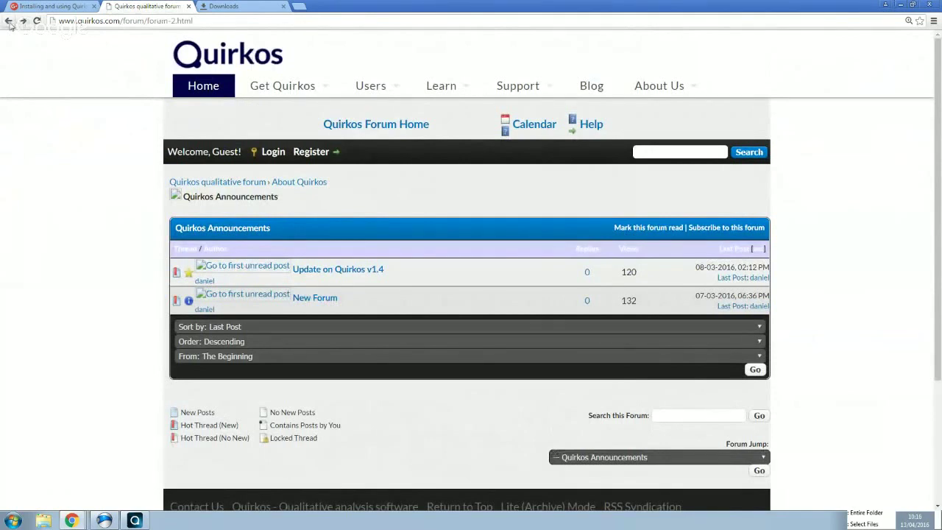
pyautogui.click(9, 21)
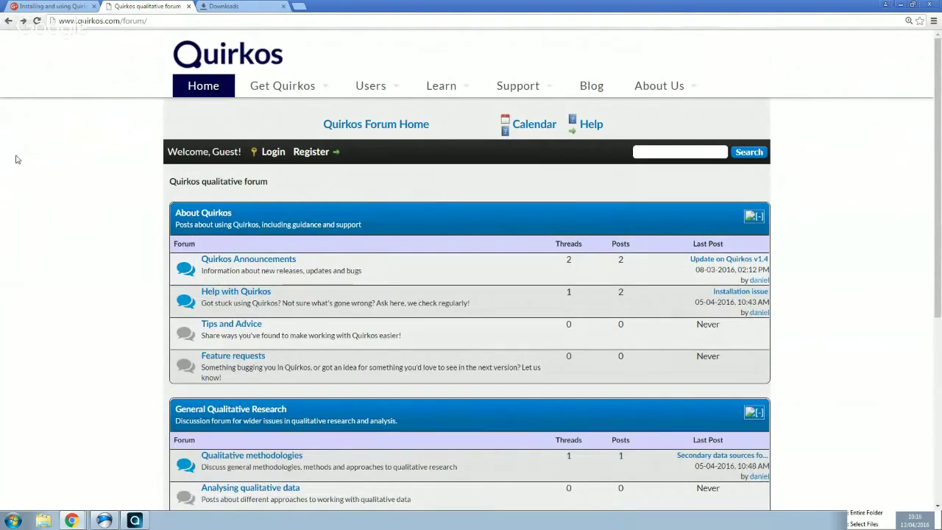
pyautogui.click(201, 90)
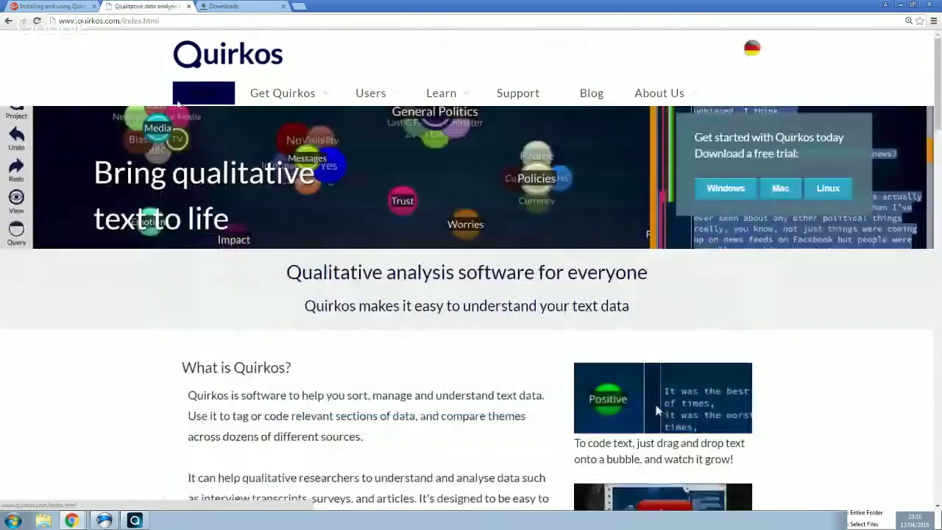